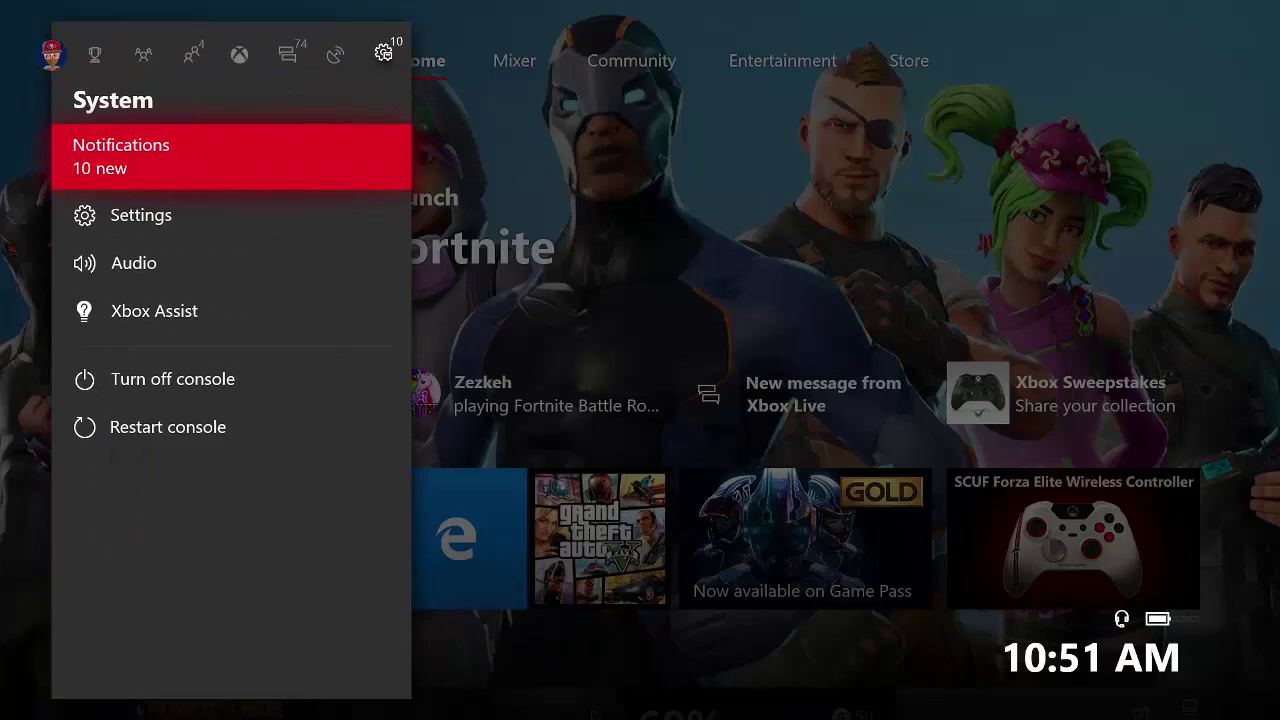
In Settings > System > Language & location, set Location to Argentina and go to Restart now.
key(Down)
key(Return)
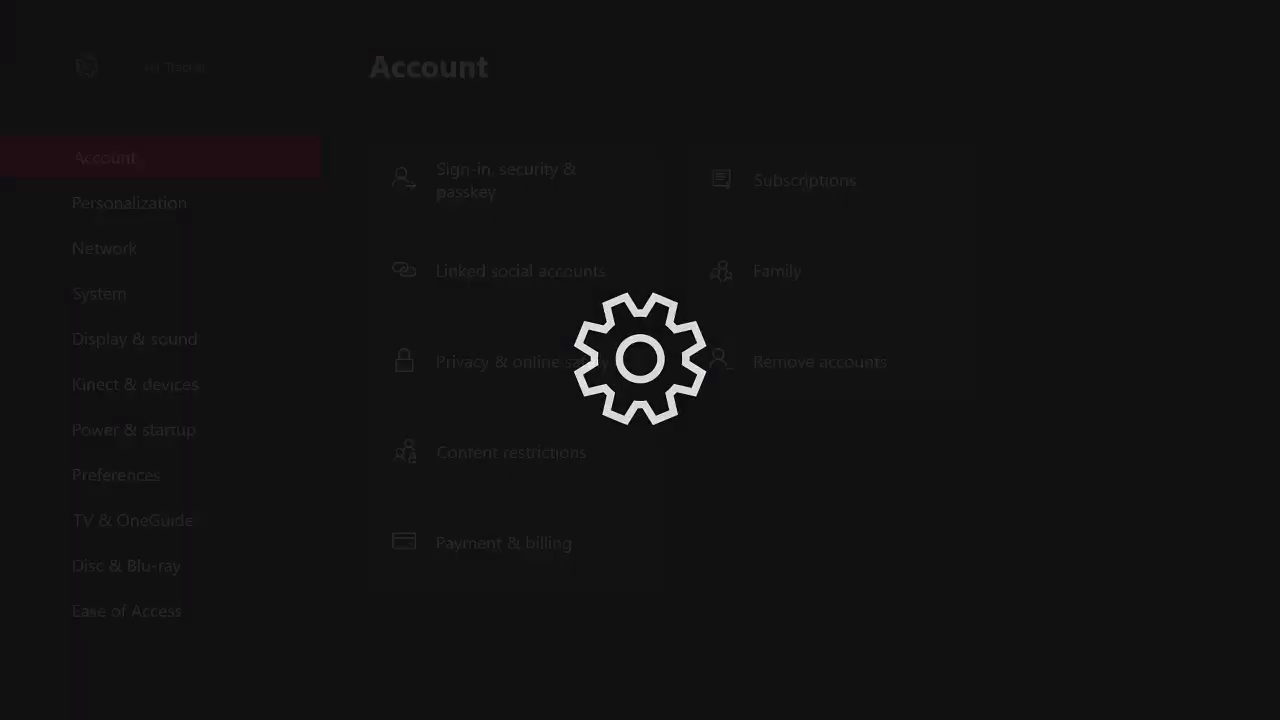
key(Down)
key(Down)
key(Down)
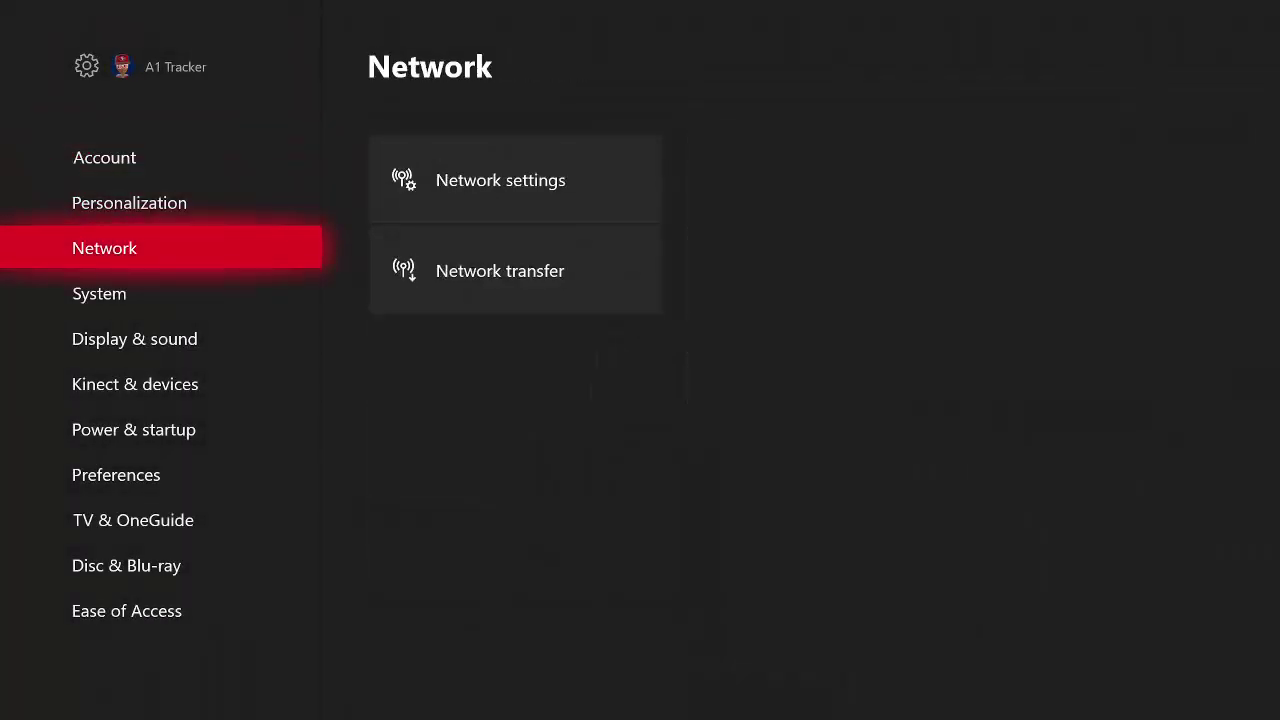
key(Right)
key(Down)
key(Down)
key(Return)
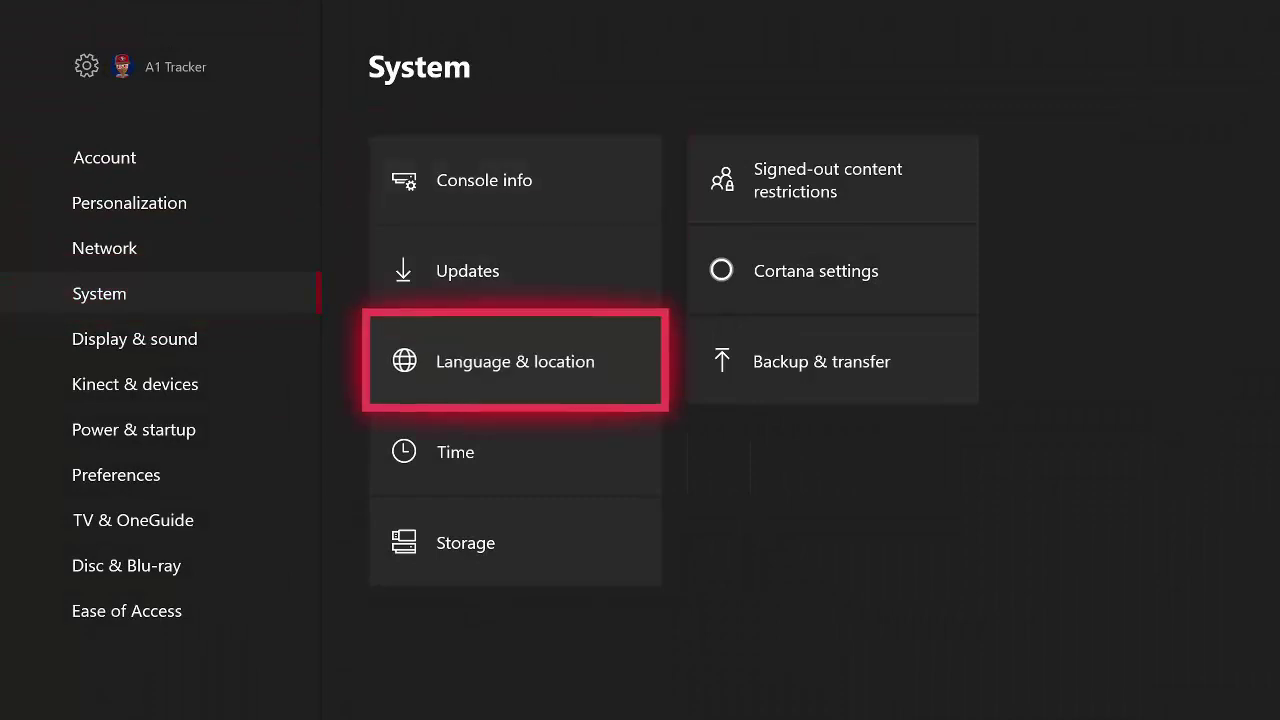
key(Down)
key(Down)
key(Return)
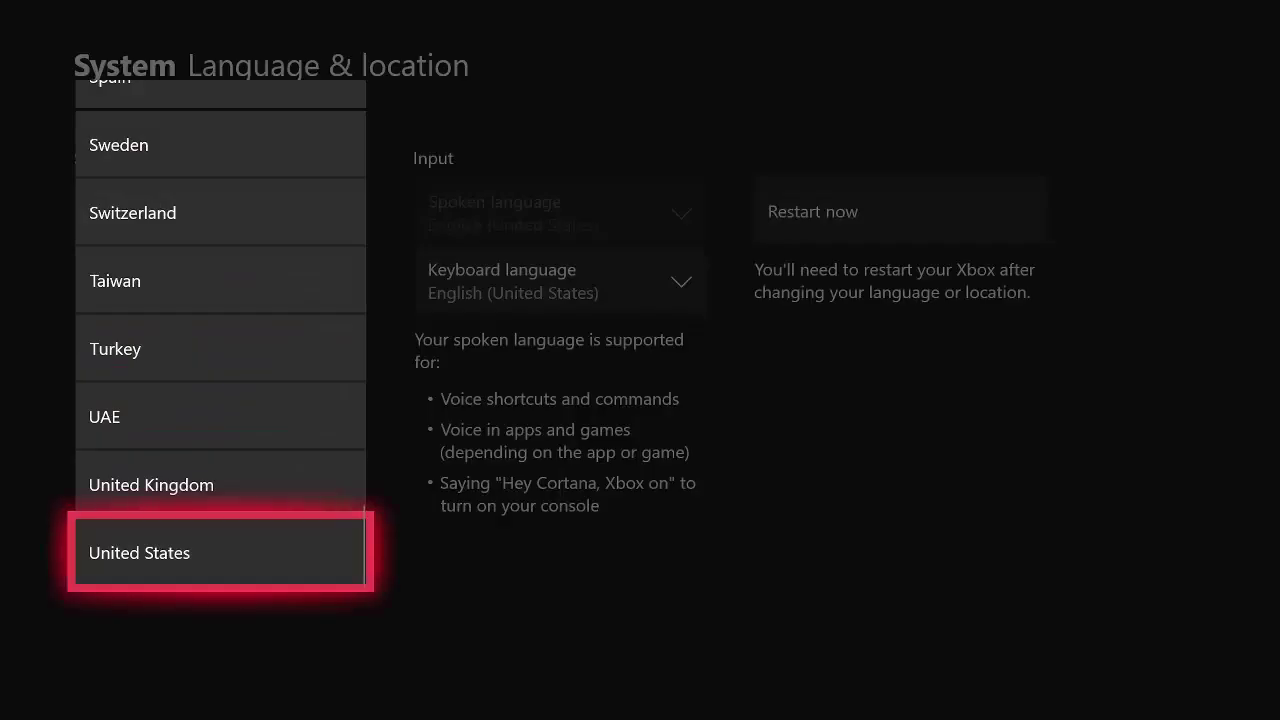
key(Up)
key(Up)
key(Up)
key(Up)
key(Up)
key(Up)
key(Up)
key(Up)
key(Up)
key(Up)
key(Up)
key(Up)
key(Up)
key(Up)
key(Up)
key(Up)
key(Up)
key(Up)
key(Up)
key(Up)
key(Up)
key(Up)
key(Up)
key(Up)
key(Up)
key(Up)
key(Up)
key(Up)
key(Up)
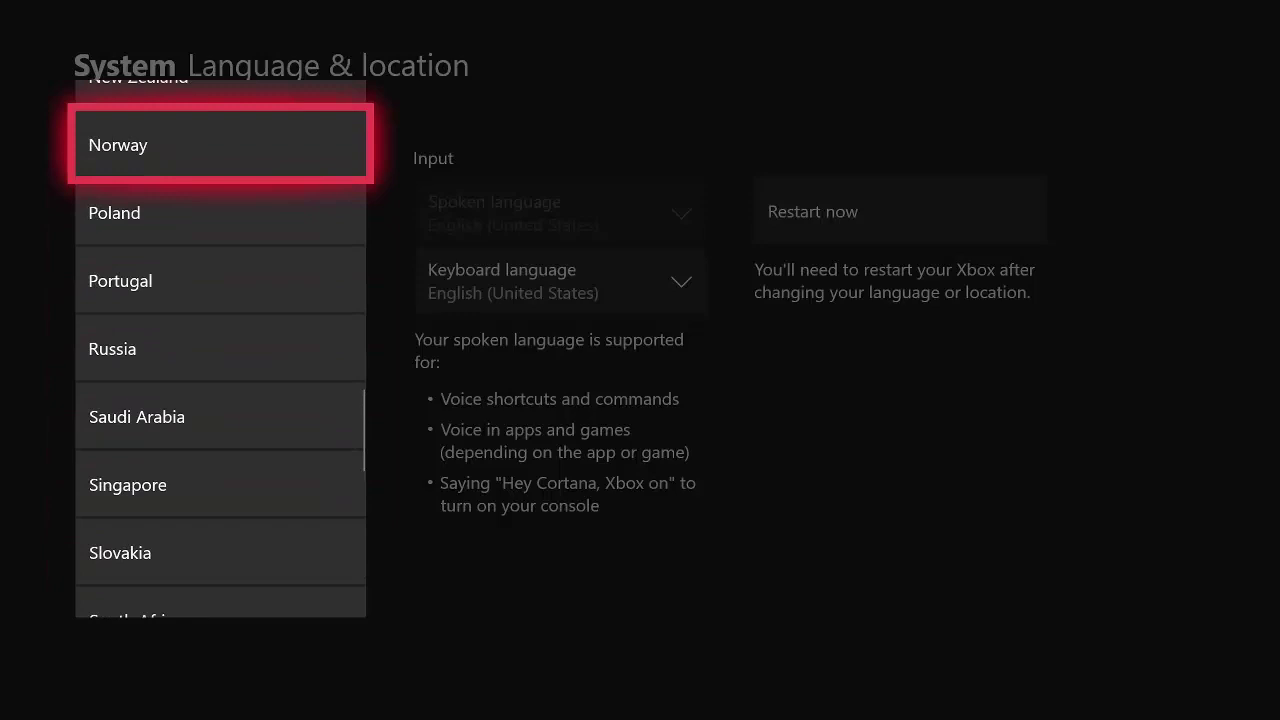
key(Up)
key(Up)
key(Up)
key(Up)
key(Up)
key(Up)
key(Up)
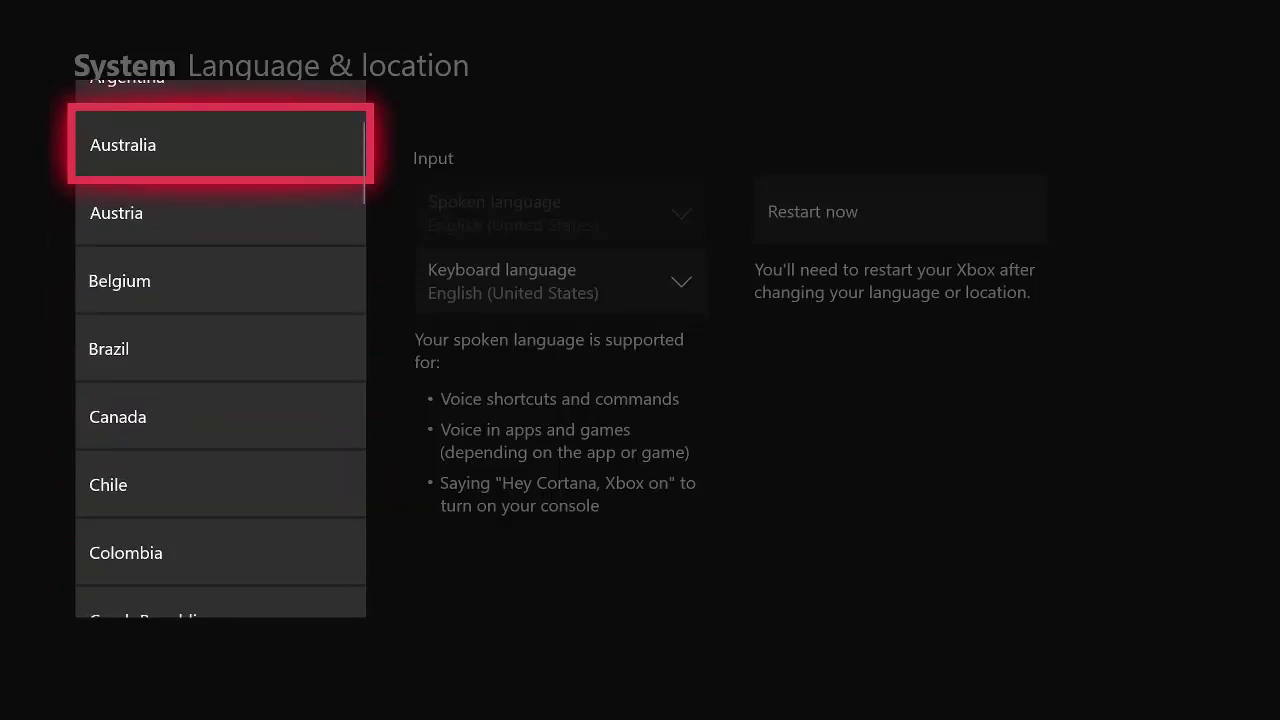
key(Return)
key(Right)
key(Right)
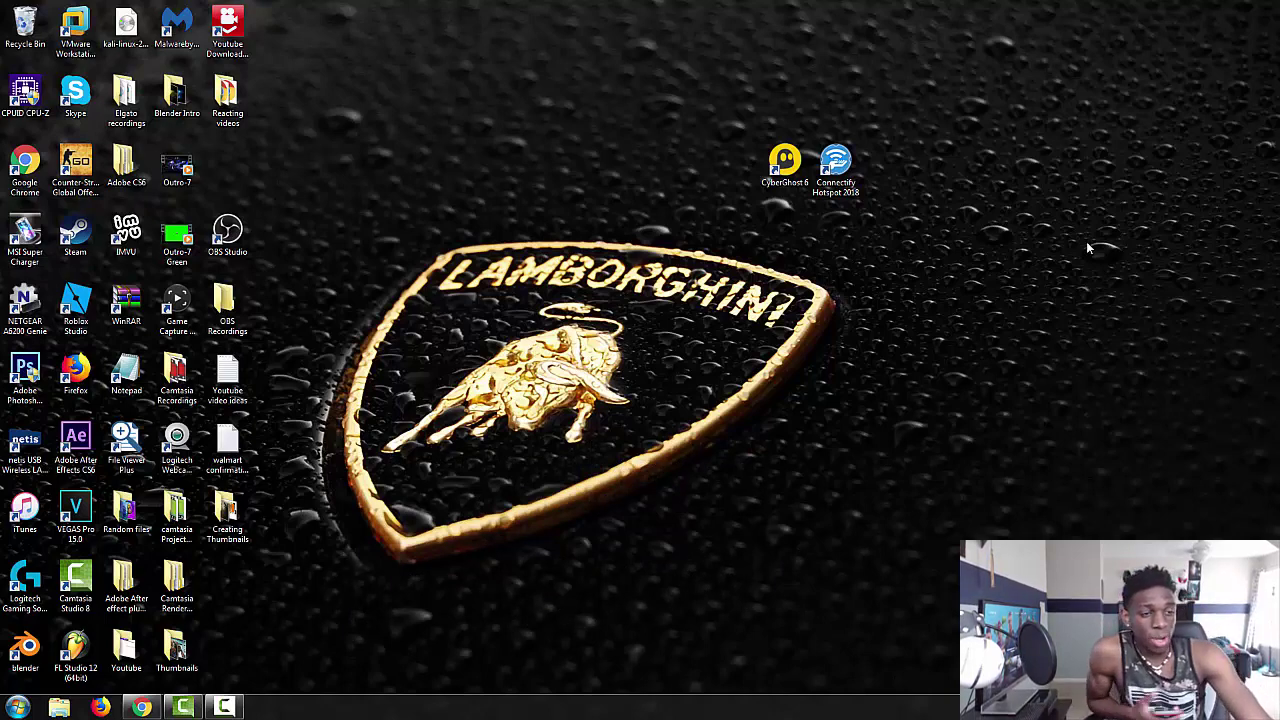
Launch CyberGhost 6 from the desktop and show its Choose My Server list.
drag(641, 77, 1094, 268)
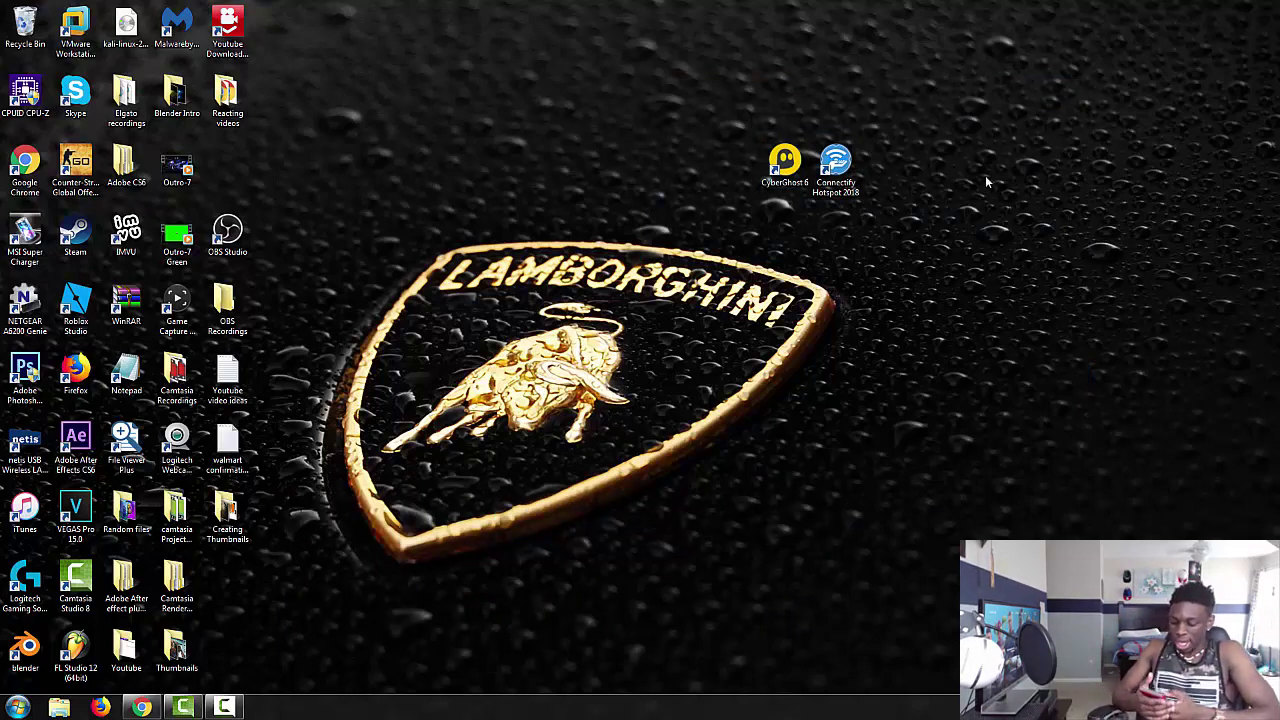
click(814, 482)
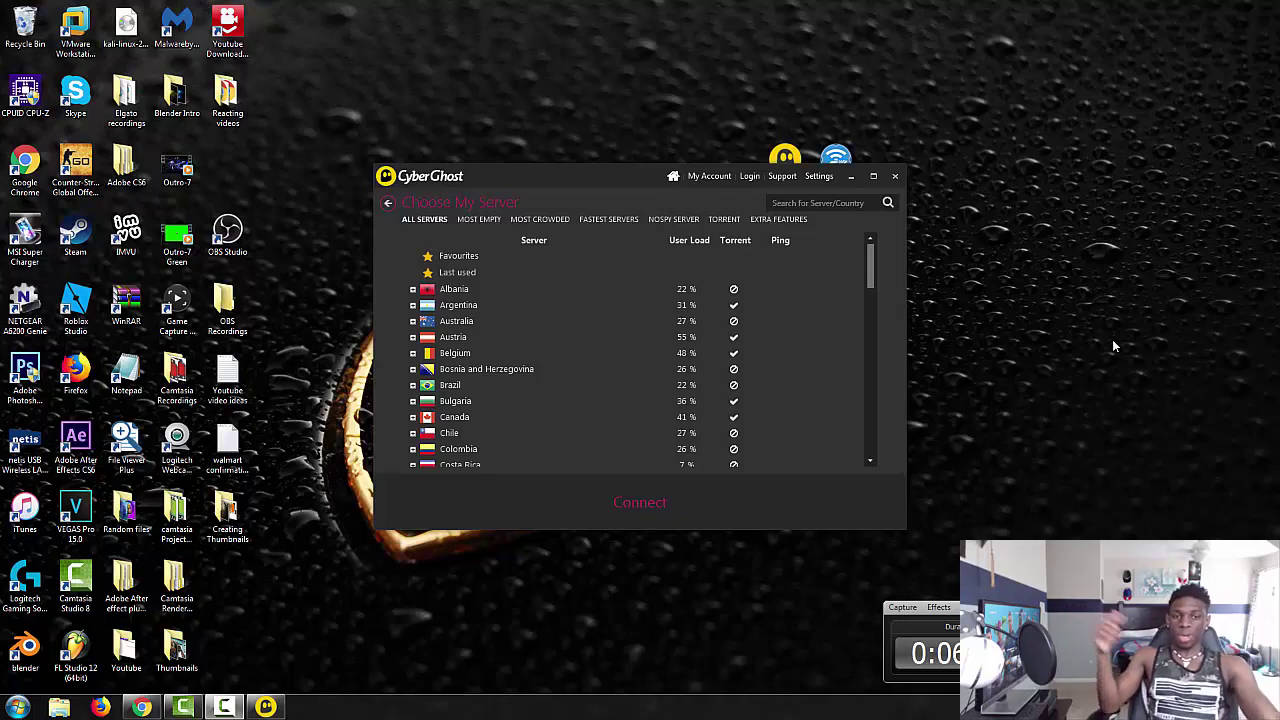
Select the Argentina server in CyberGhost's server list.
click(478, 305)
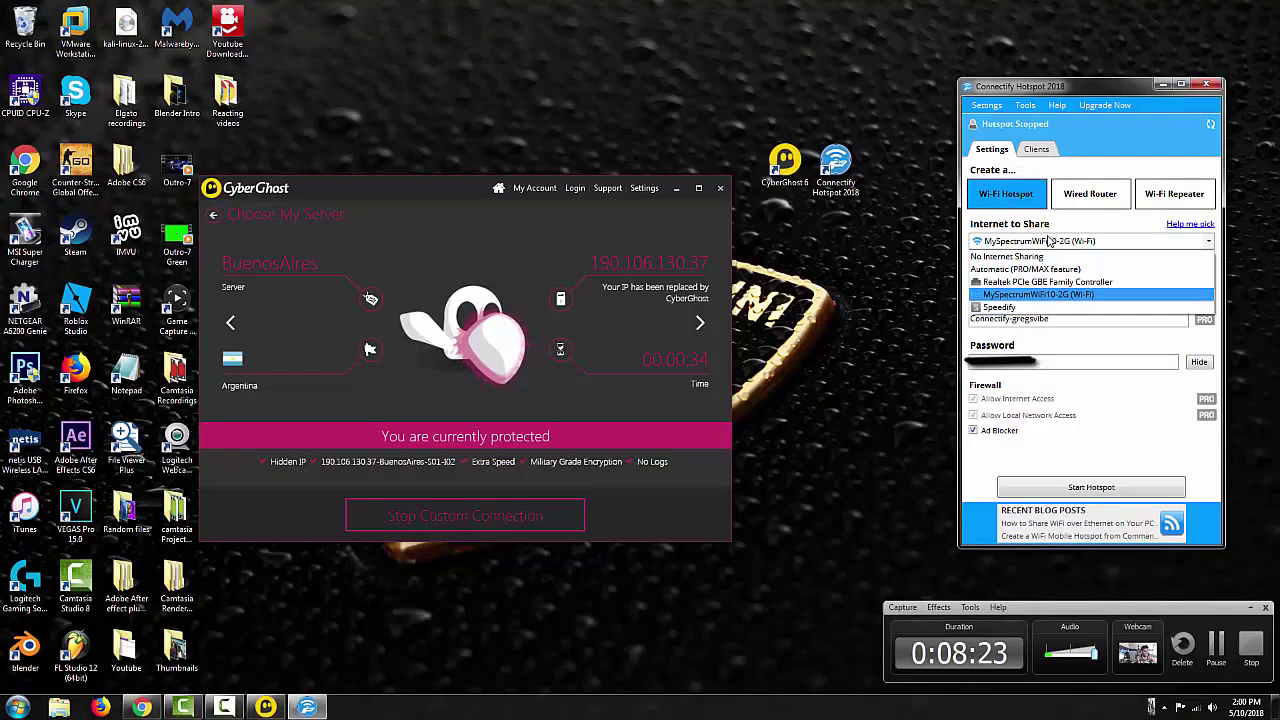
Share MySpectrumWiFi10-2G with Routed network access and select the existing hotspot name.
click(1020, 295)
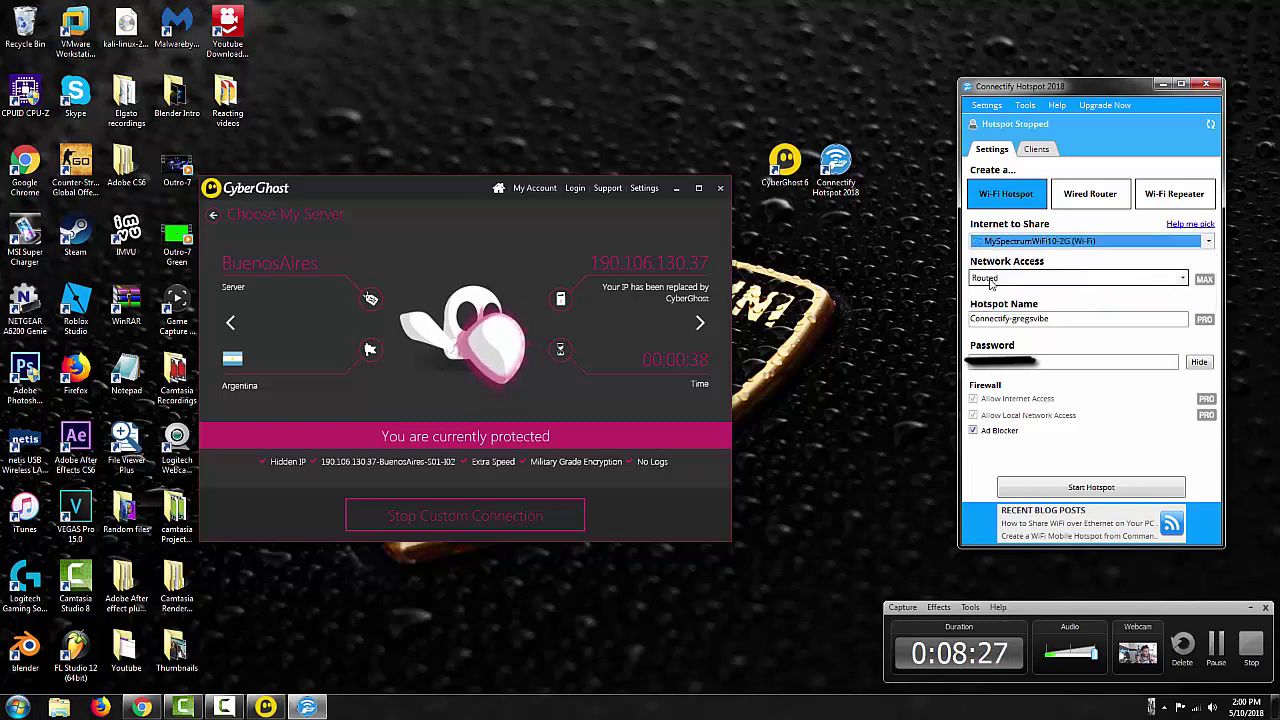
click(1005, 280)
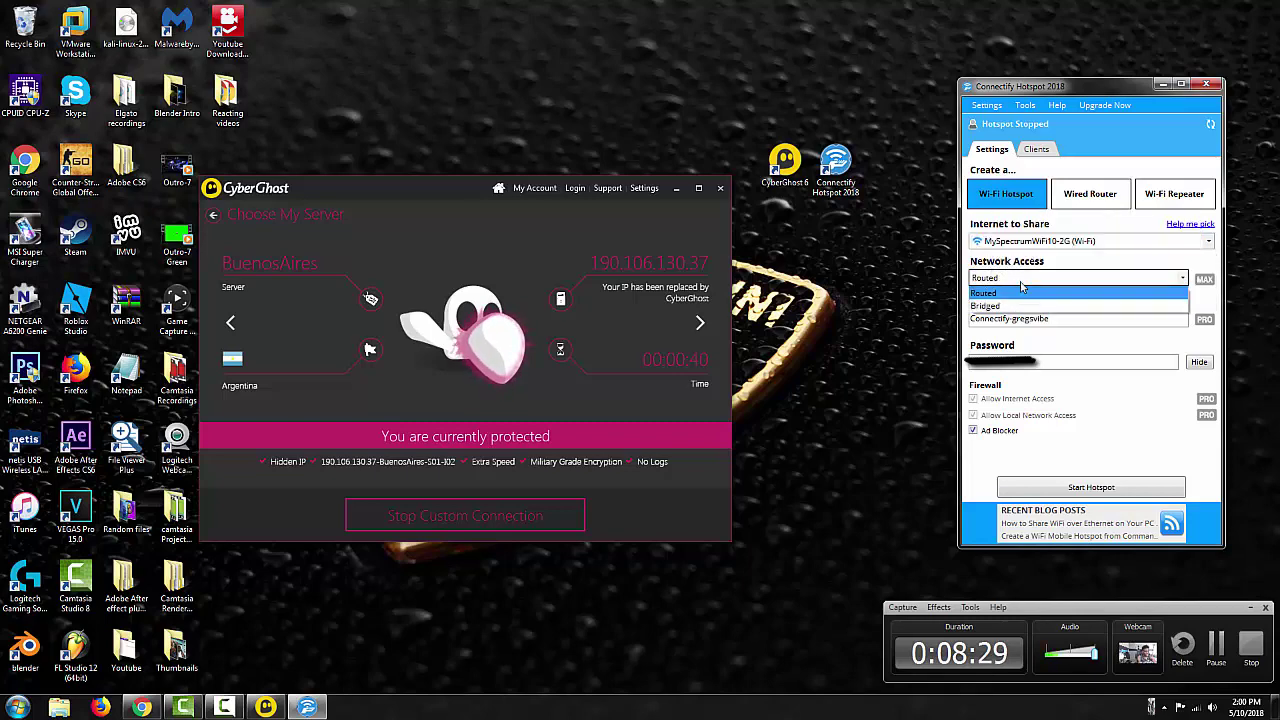
click(1016, 296)
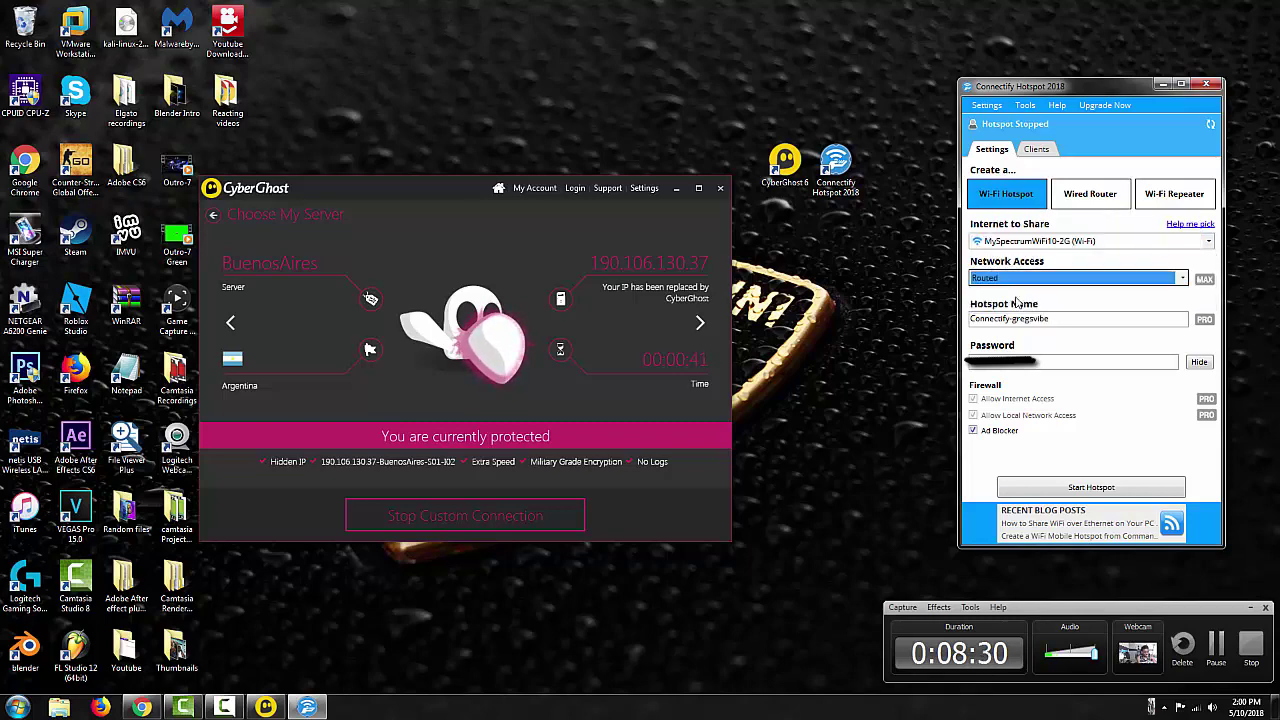
click(1081, 318)
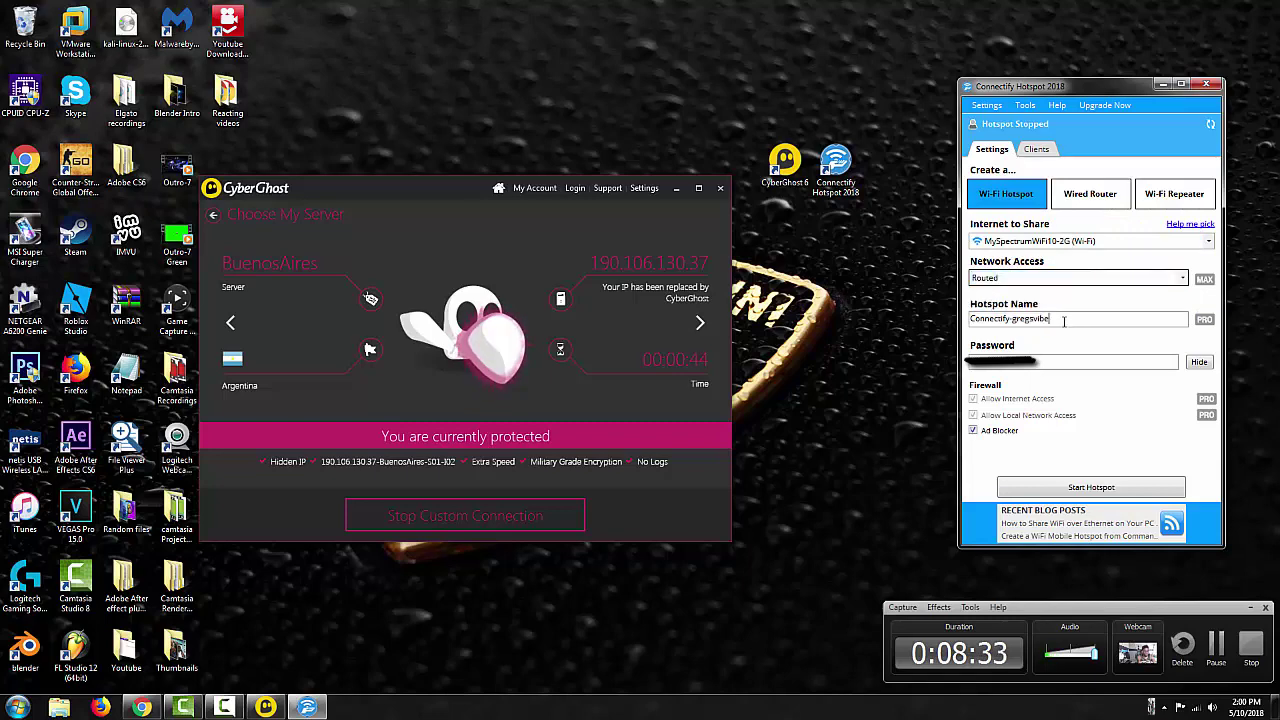
drag(1018, 318, 1122, 322)
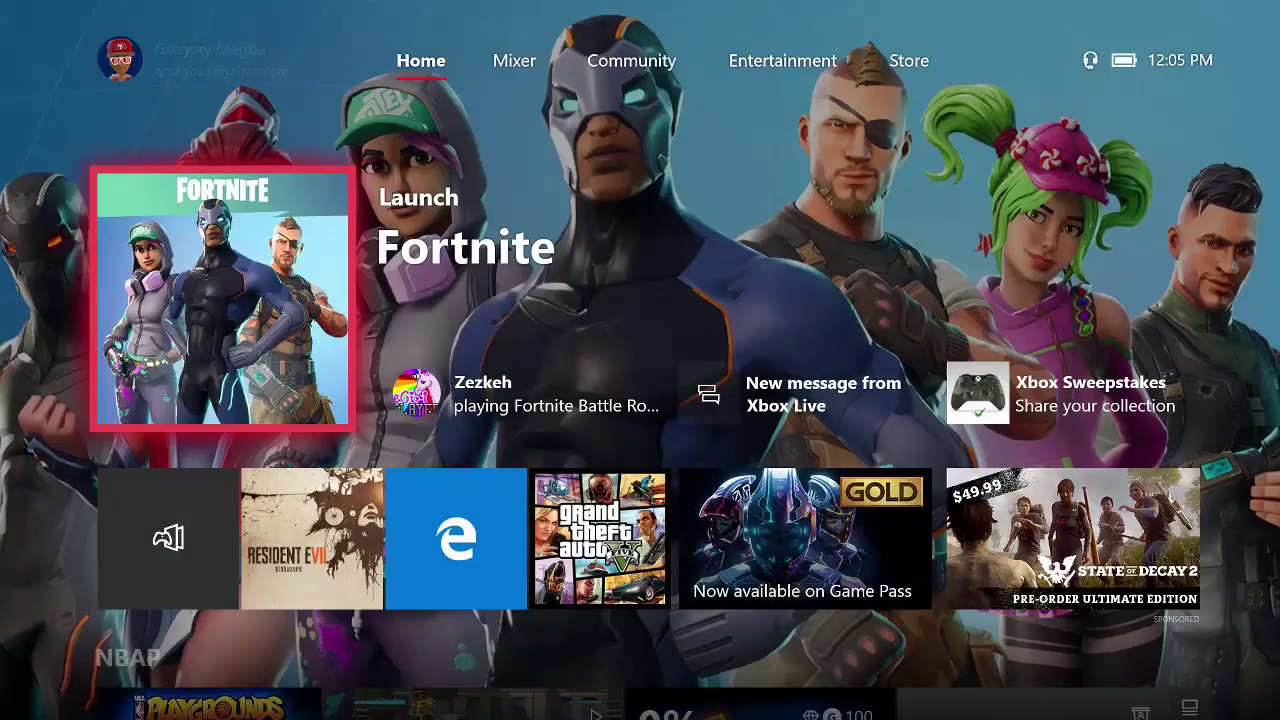
Go through Guide > Settings > Network > Network settings to start wireless network setup.
key(super)
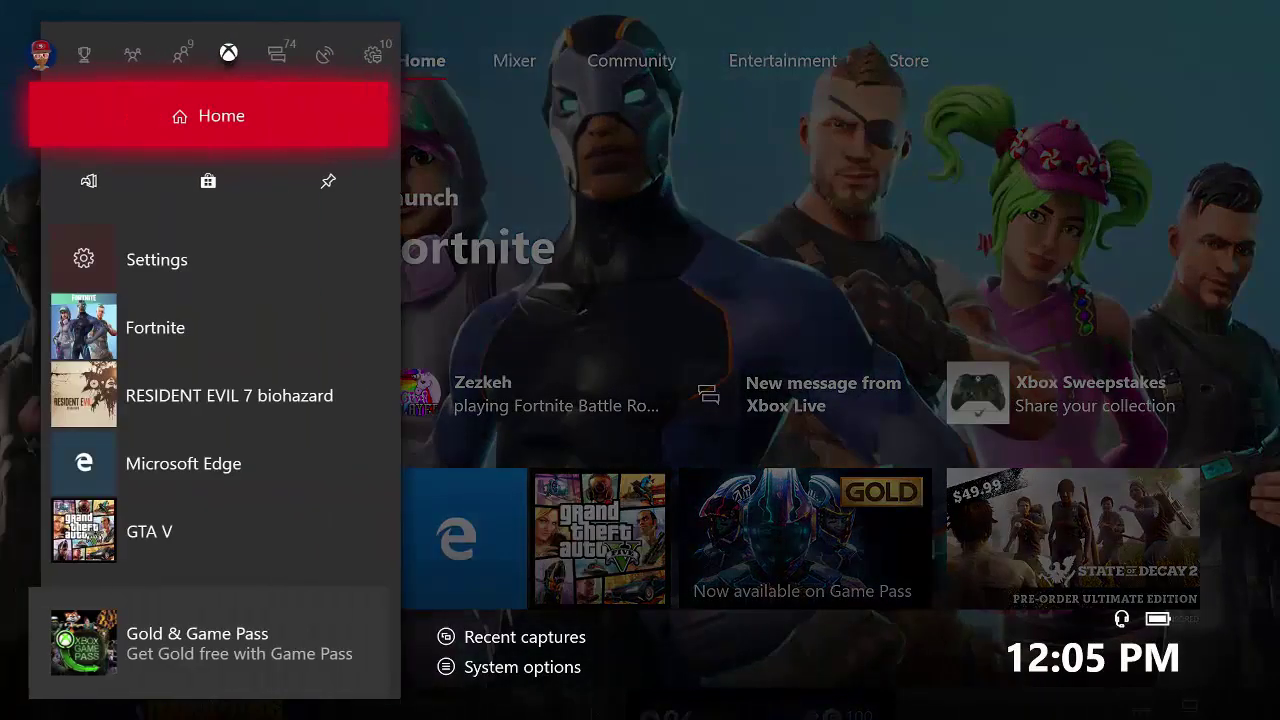
key(Right)
key(Right)
key(Right)
key(Down)
key(Return)
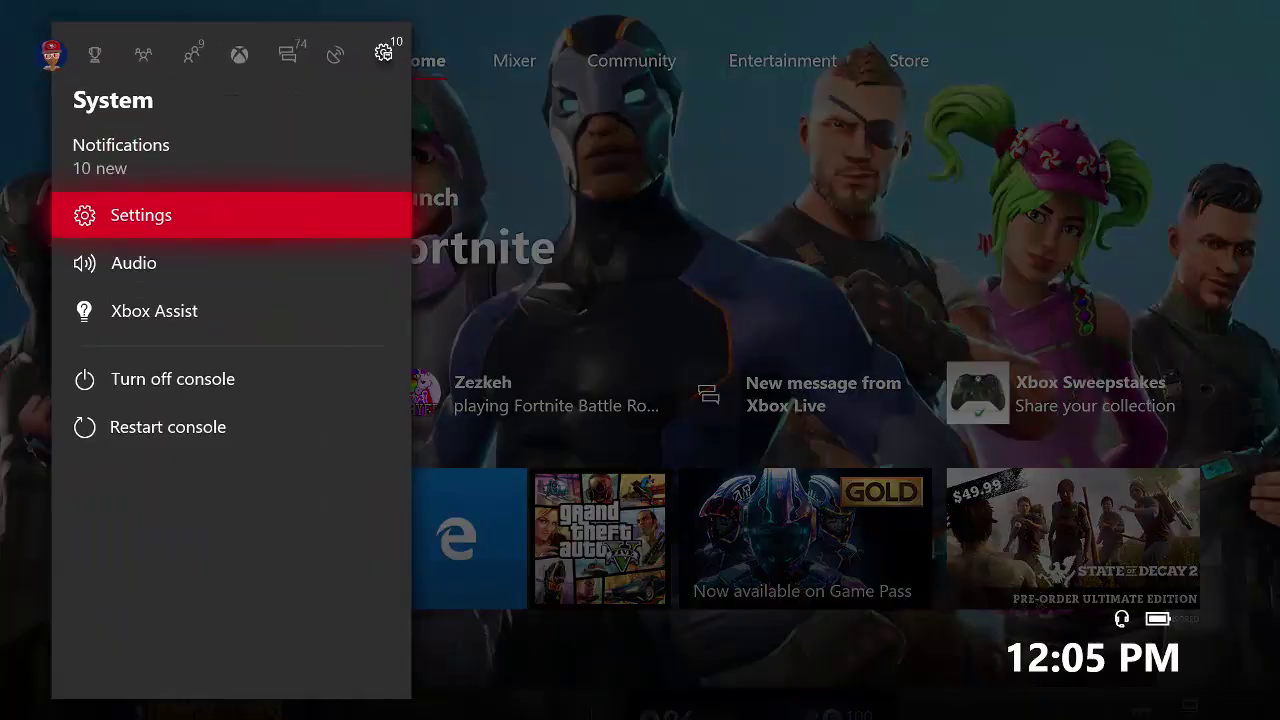
key(Down)
key(Left)
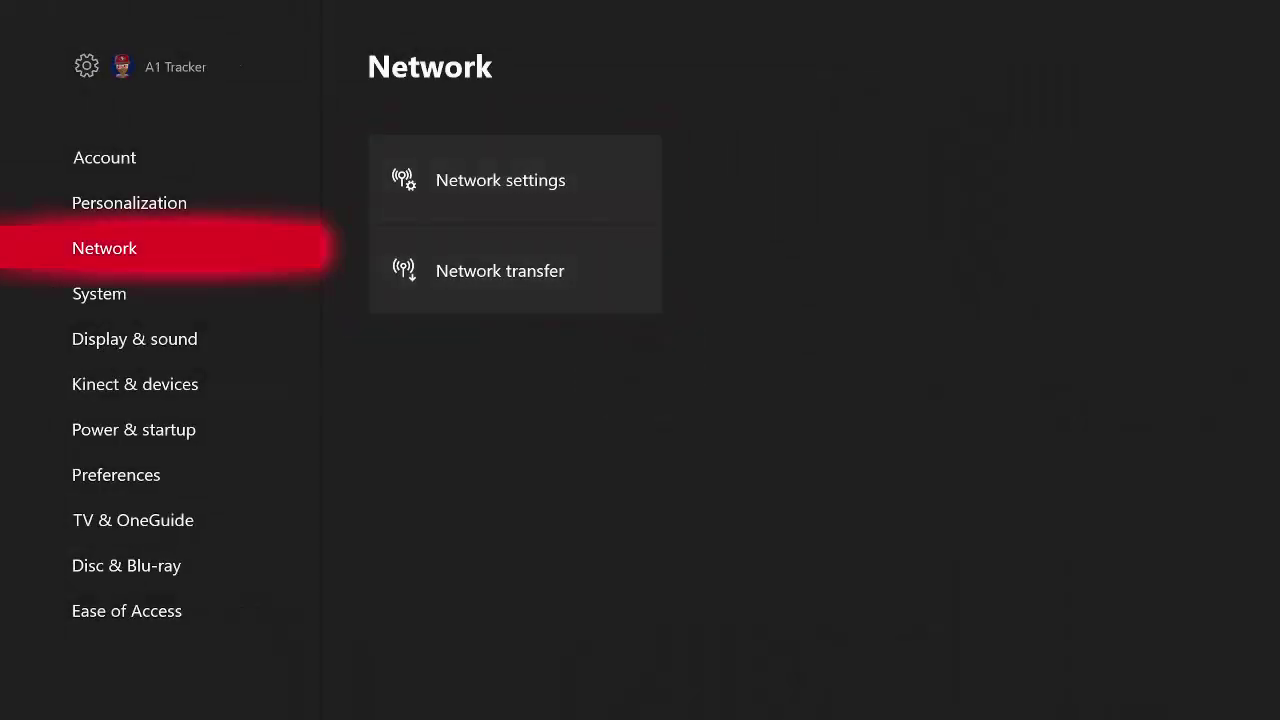
key(Right)
key(Return)
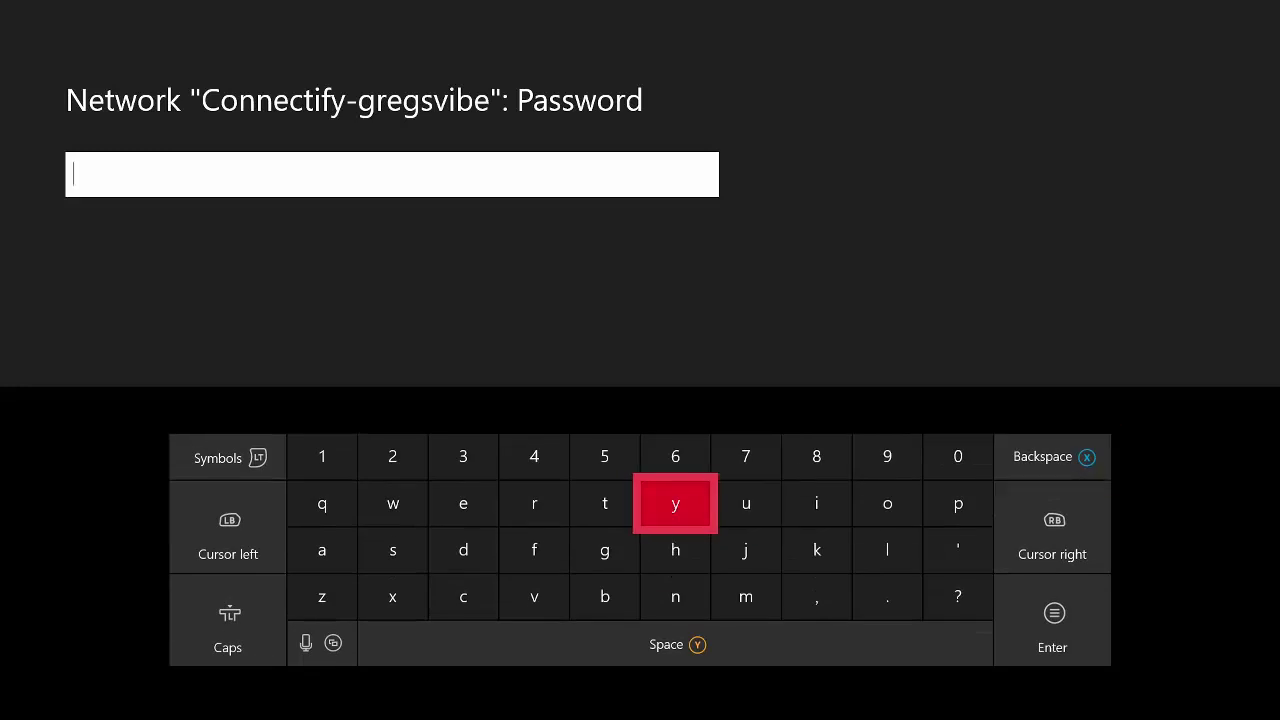
text(y)
key(Right)
key(Right)
key(Right)
Enter the Connectify hotspot's Wi-Fi password with the on-screen keyboard.
key(Down)
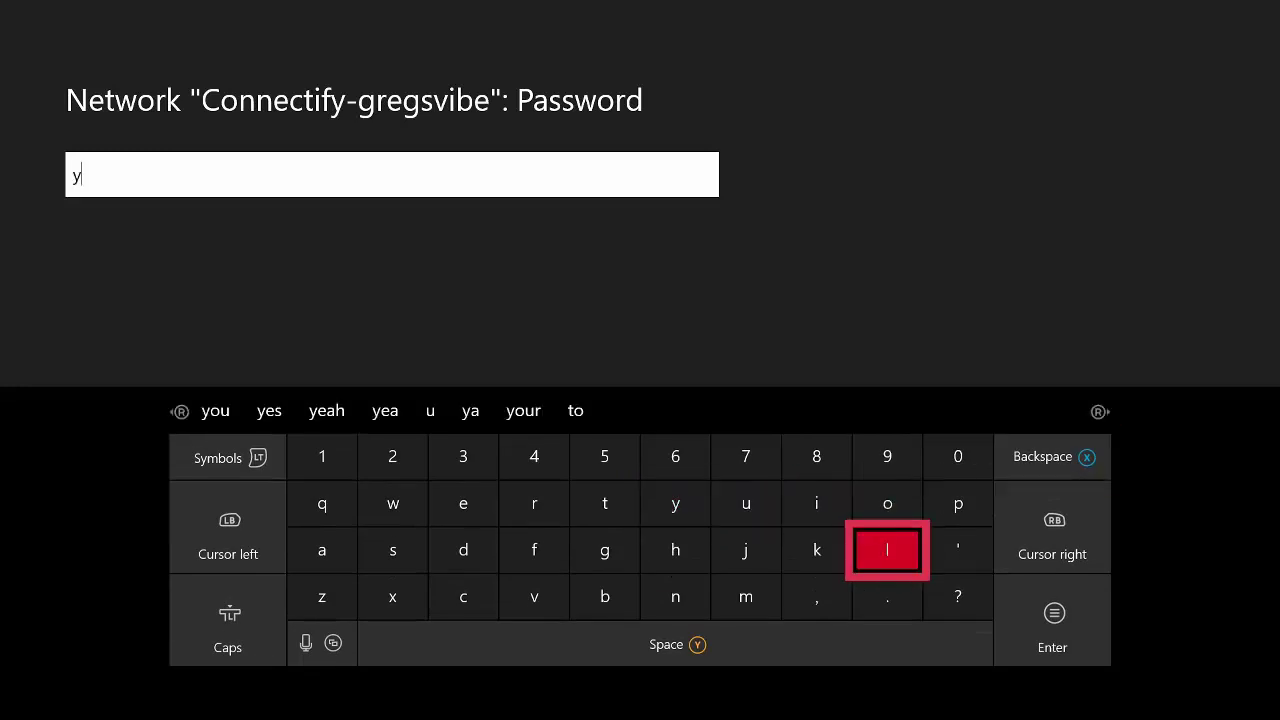
key(Up)
key(Down)
key(Up)
key(Left)
key(Left)
key(Left)
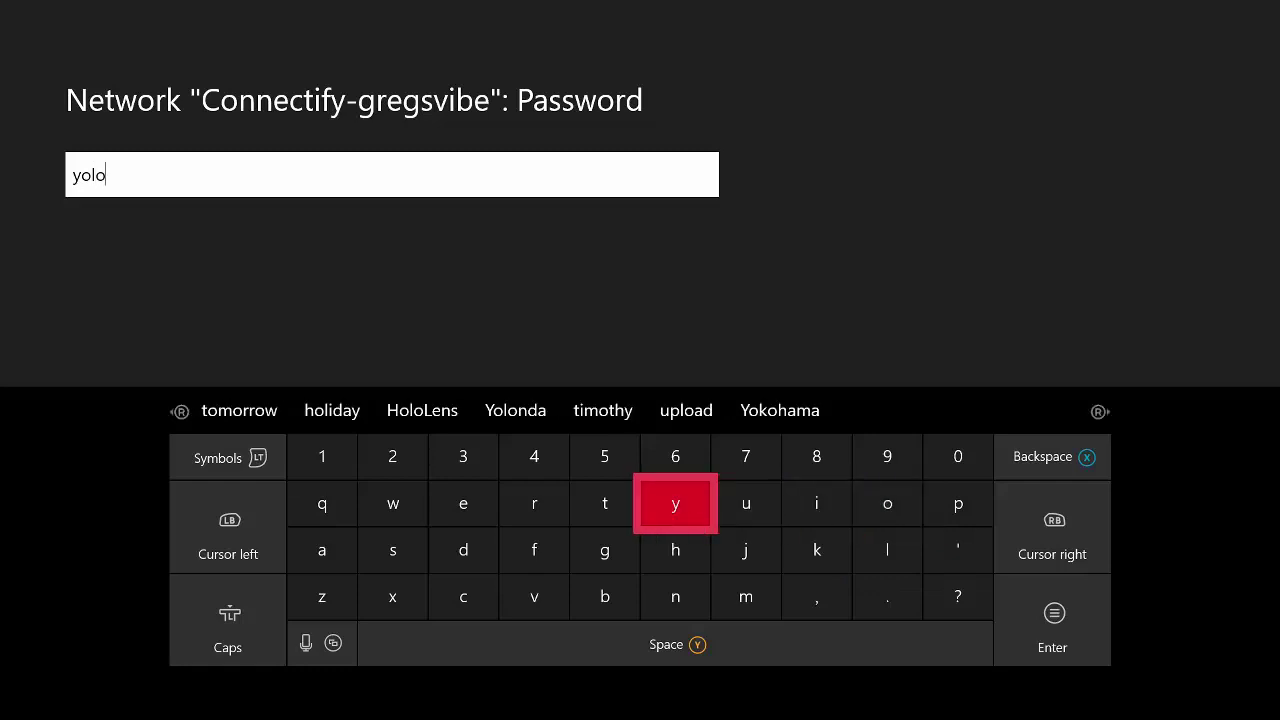
key(Left)
key(Left)
key(Left)
key(Down)
key(Right)
key(Right)
key(Right)
key(Right)
key(Up)
key(Left)
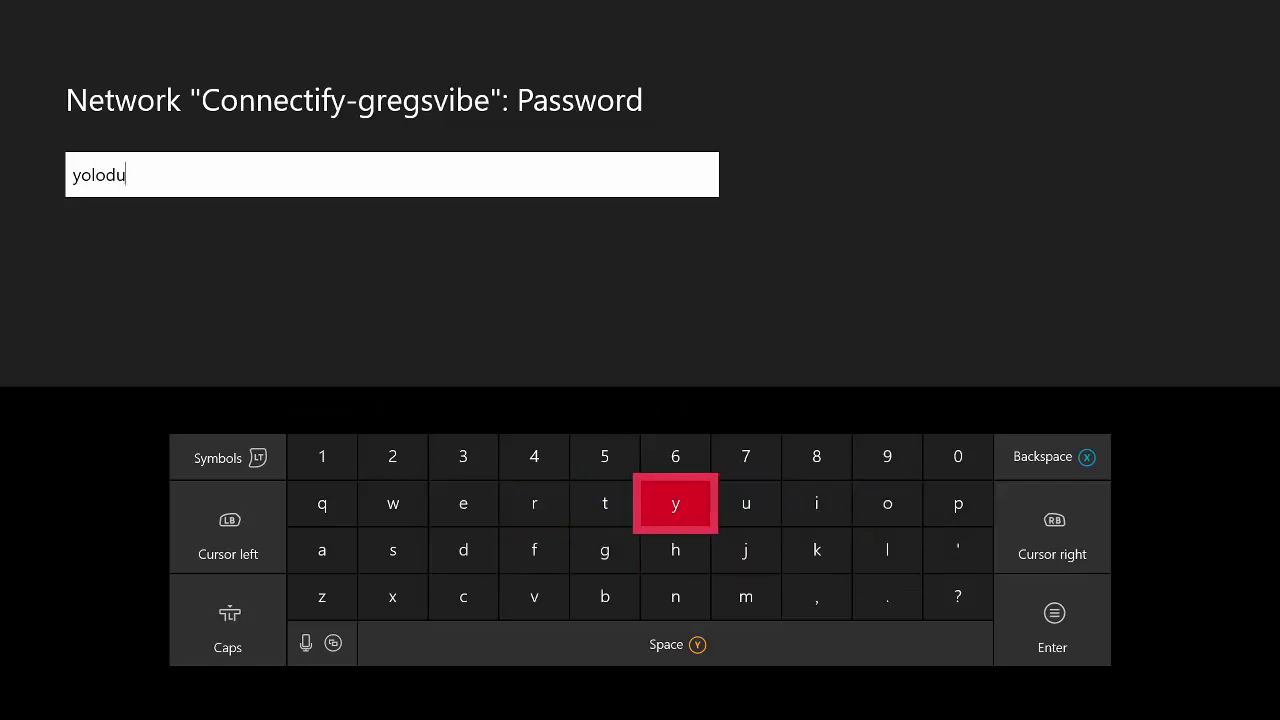
key(Left)
key(Left)
key(Left)
key(Down)
key(Up)
key(Up)
key(Left)
key(Left)
key(Right)
key(Right)
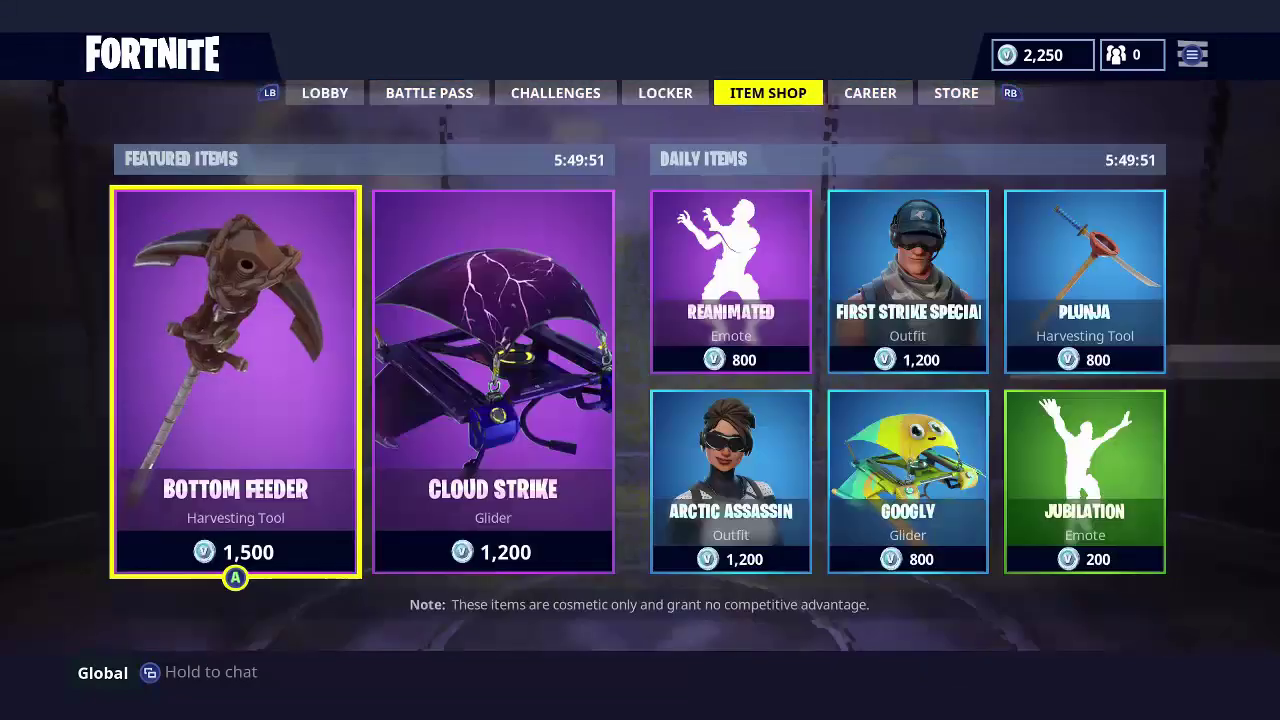
Switch to the Fortnite Store and compare the peso-priced 6,000 and 10,000 V-Bucks packs.
key(e)
key(e)
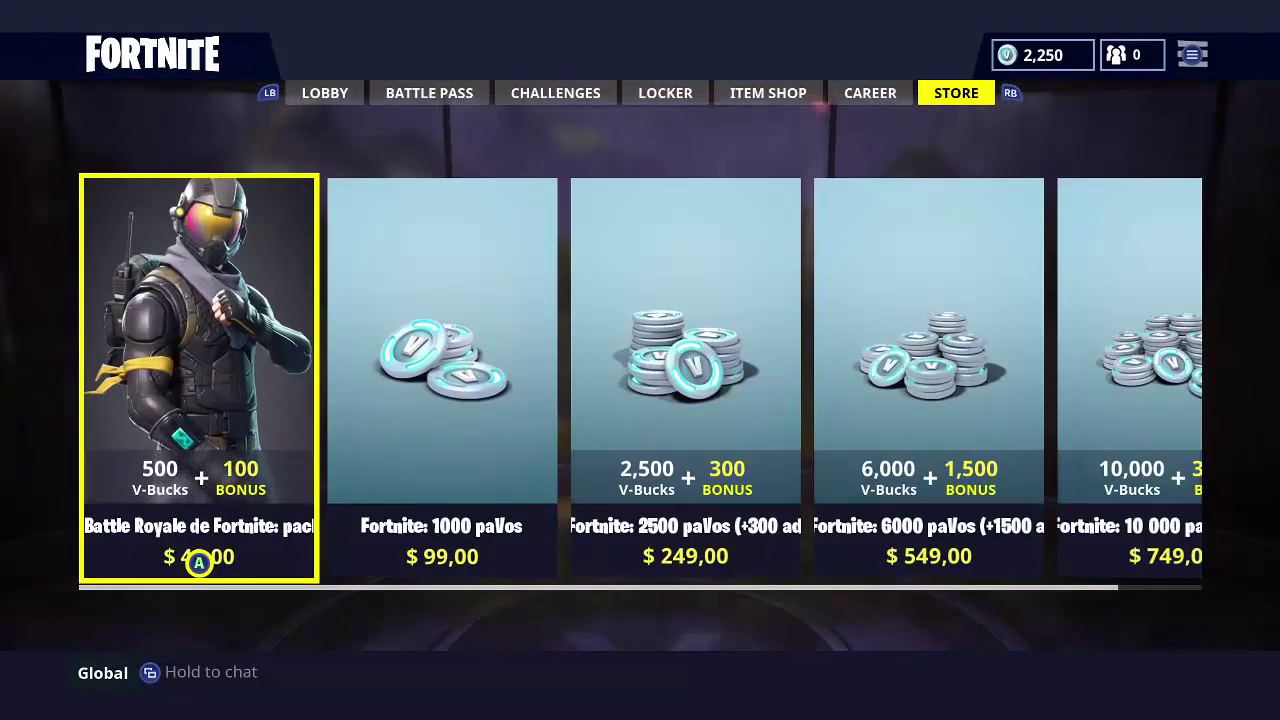
key(Right)
key(Right)
key(Right)
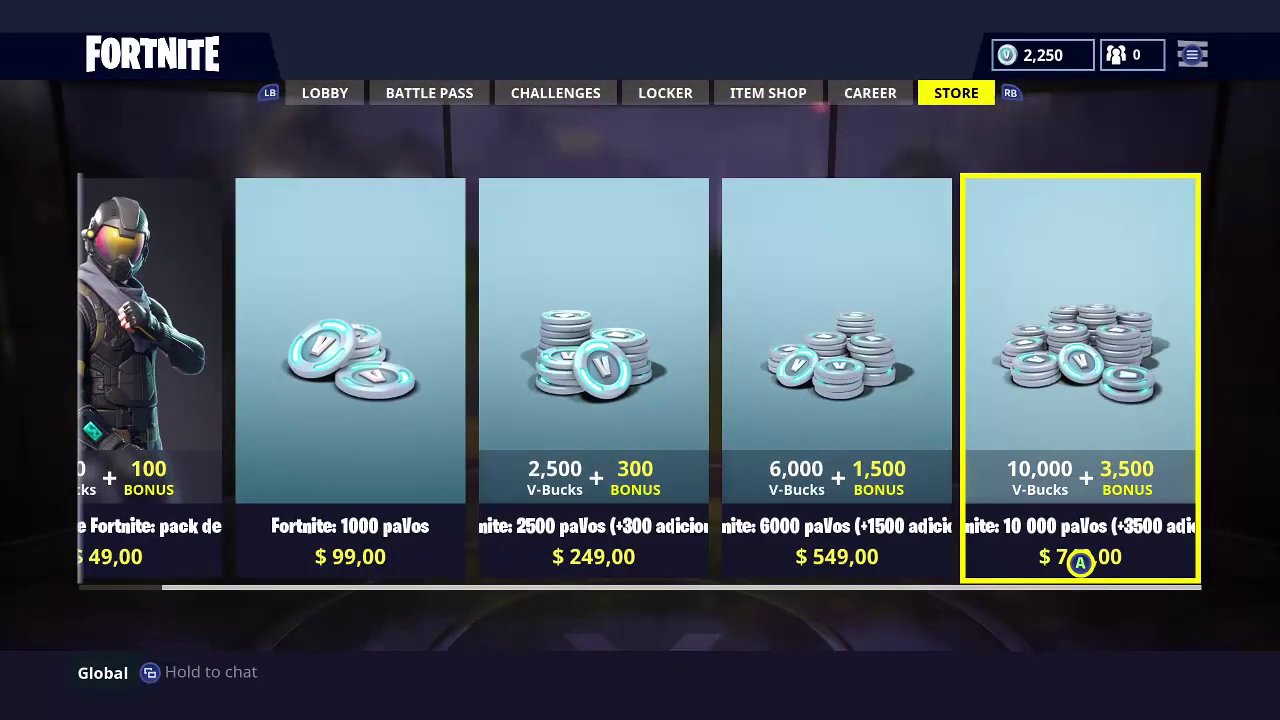
key(Left)
key(Left)
key(Right)
key(Right)
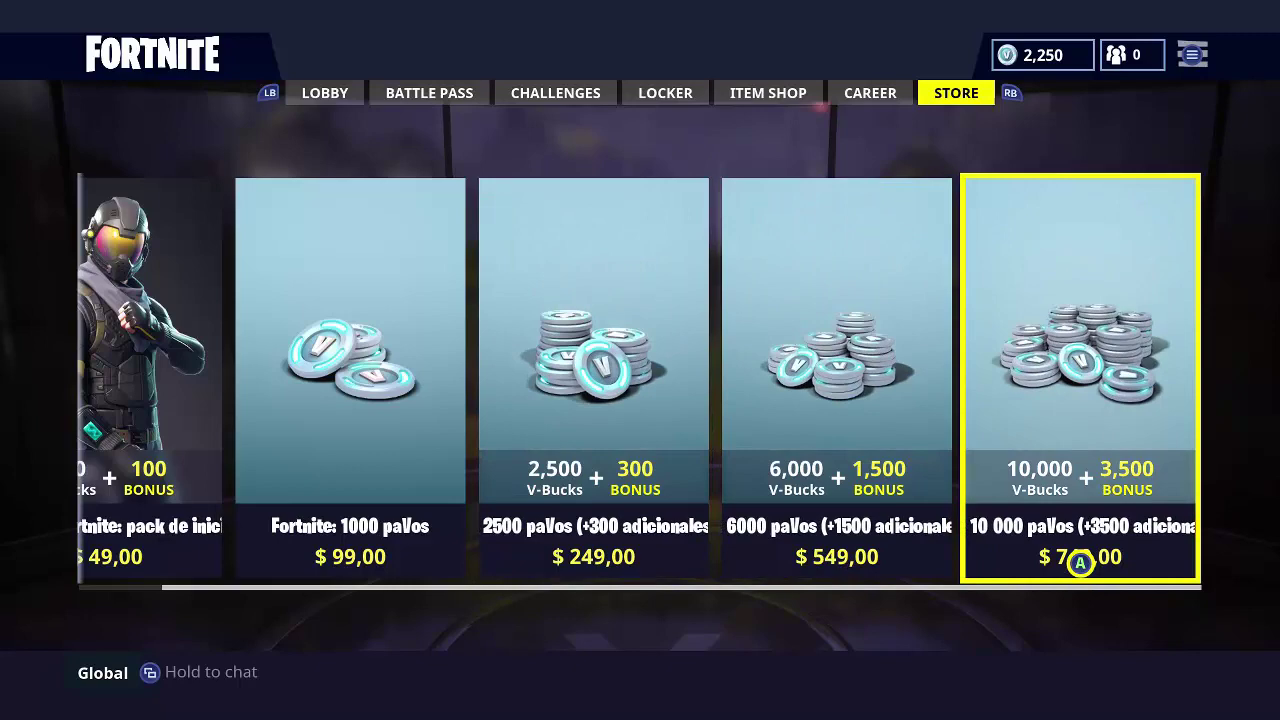
key(Left)
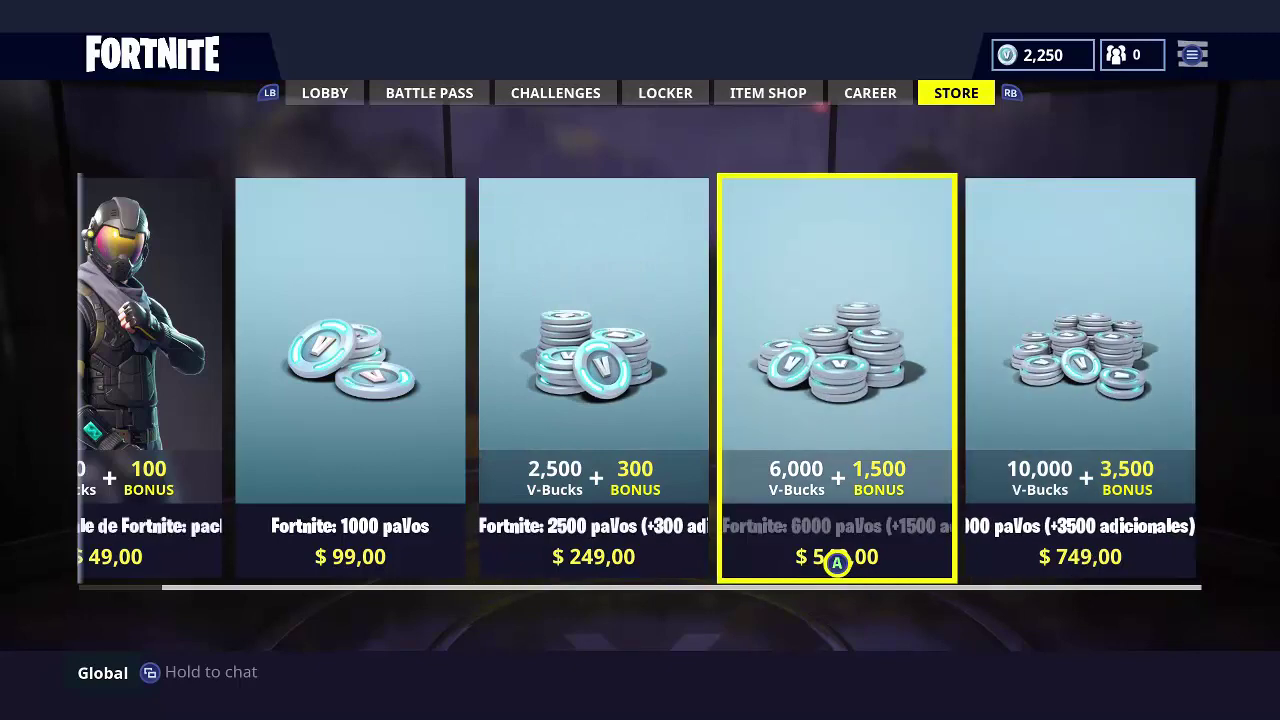
key(Right)
key(Left)
key(Right)
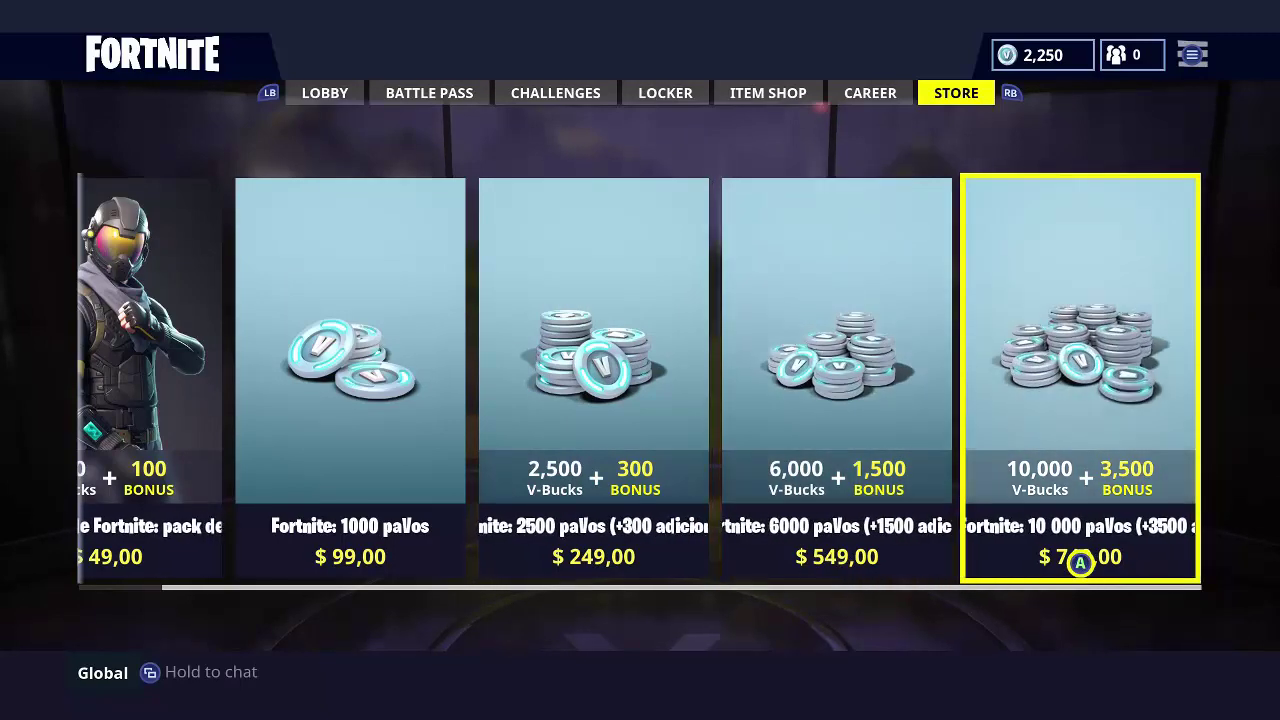
key(Left)
key(Right)
key(Left)
View the 10,000 V-Bucks pack details ($749,00), then return to the 6,000 pack.
key(Right)
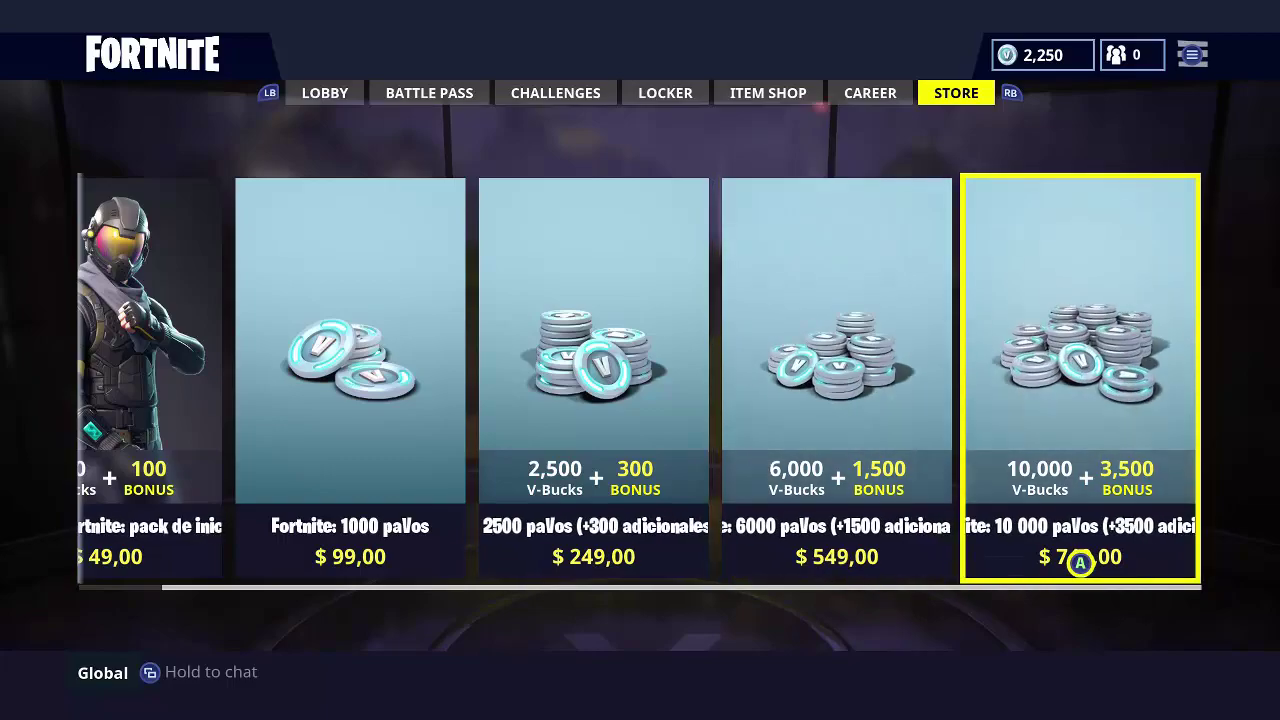
key(Return)
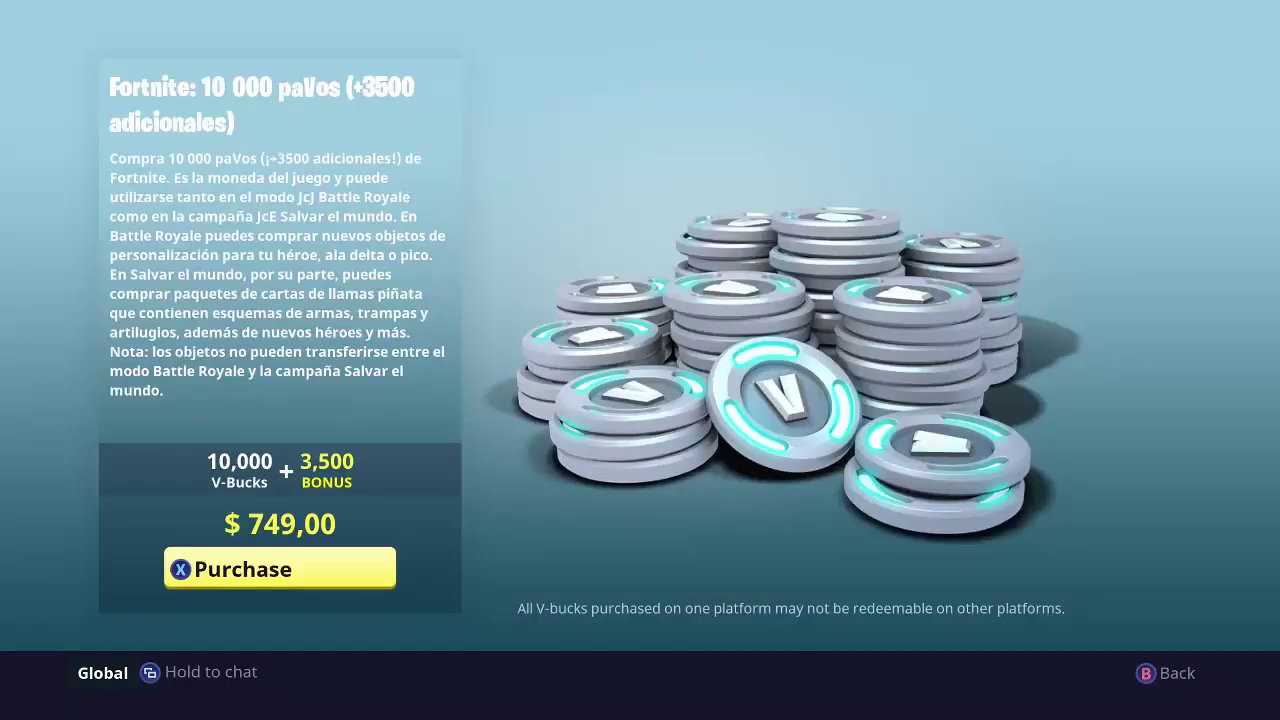
key(Escape)
key(Left)
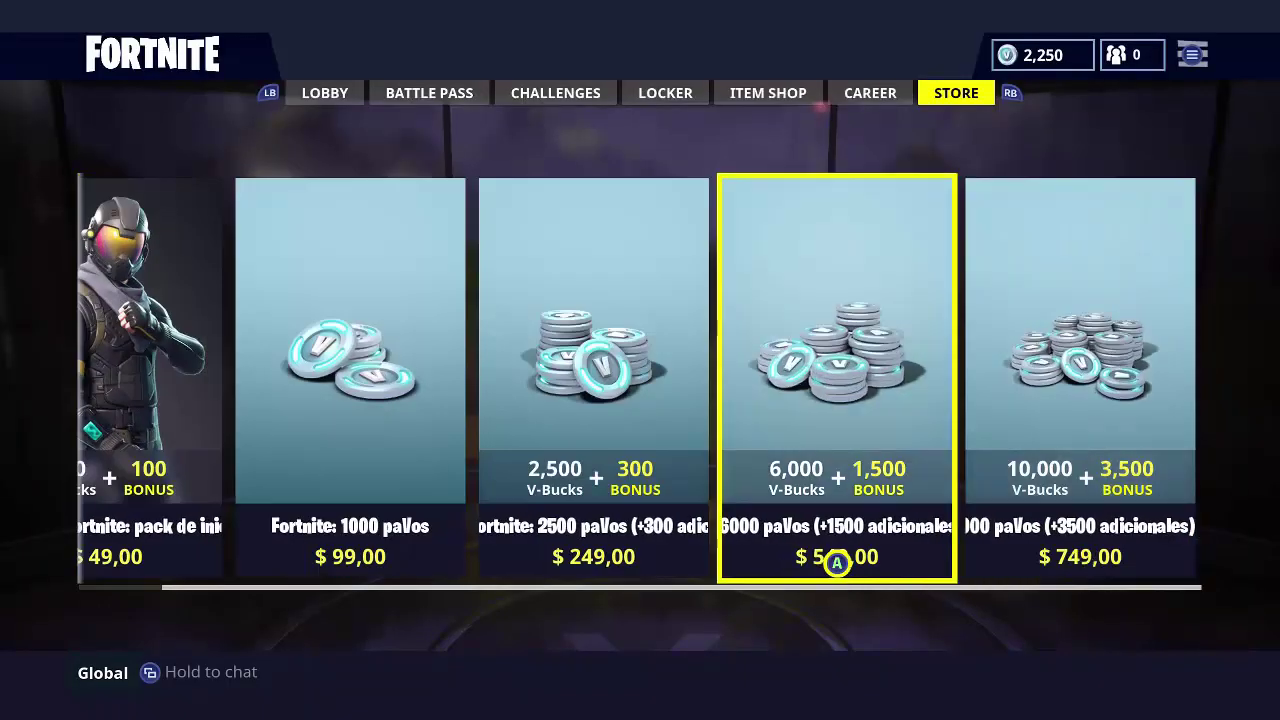
key(Right)
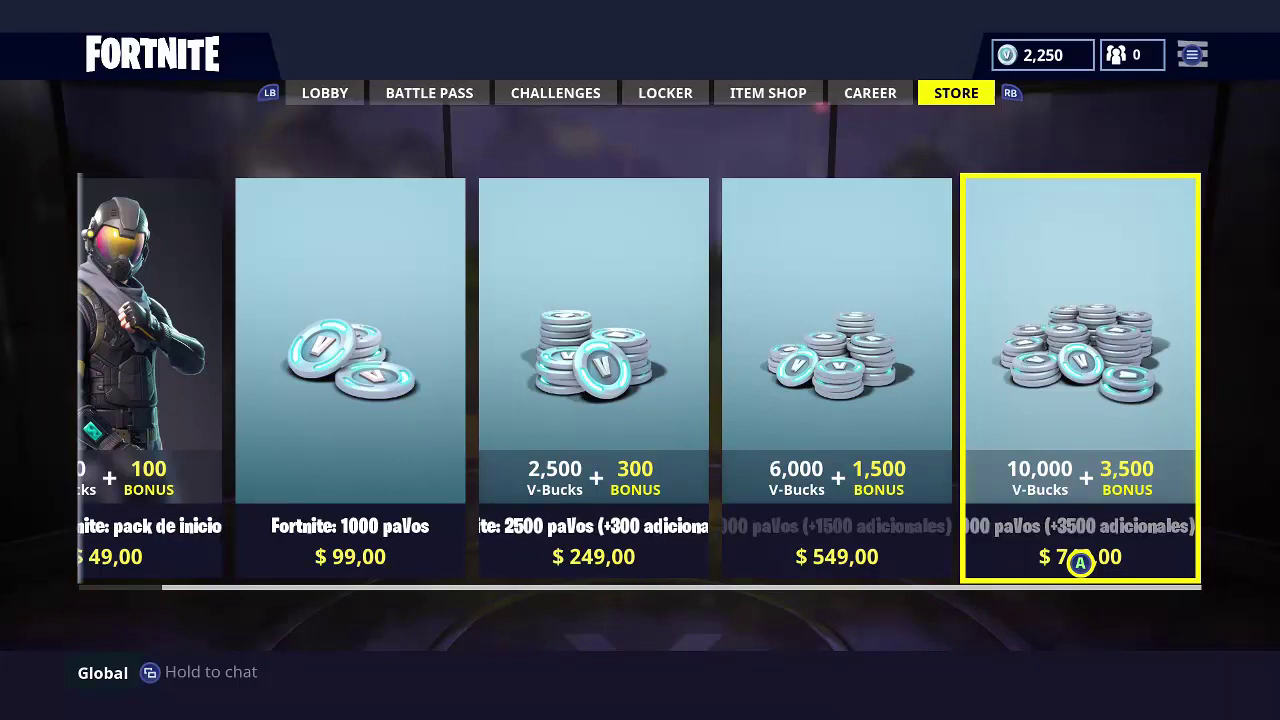
key(Left)
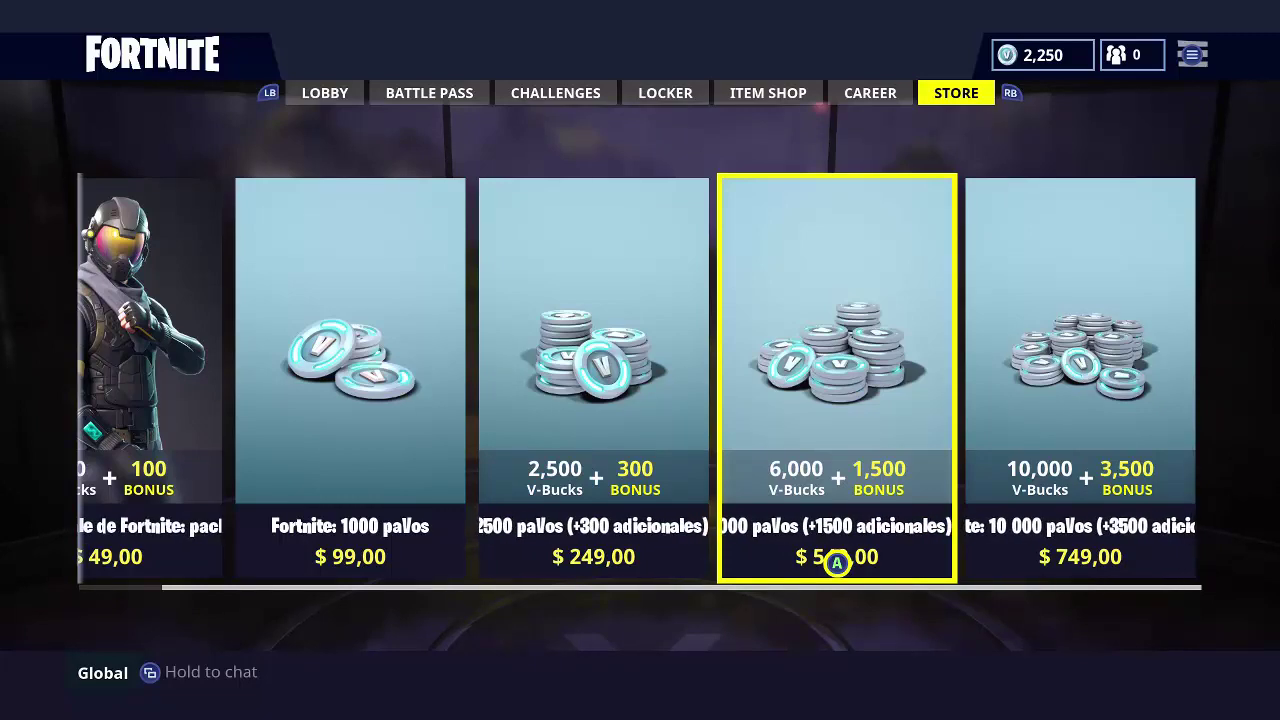
Search Google for 'how much is 749,00 argentina money to usd'.
text(w m)
text(uch is)
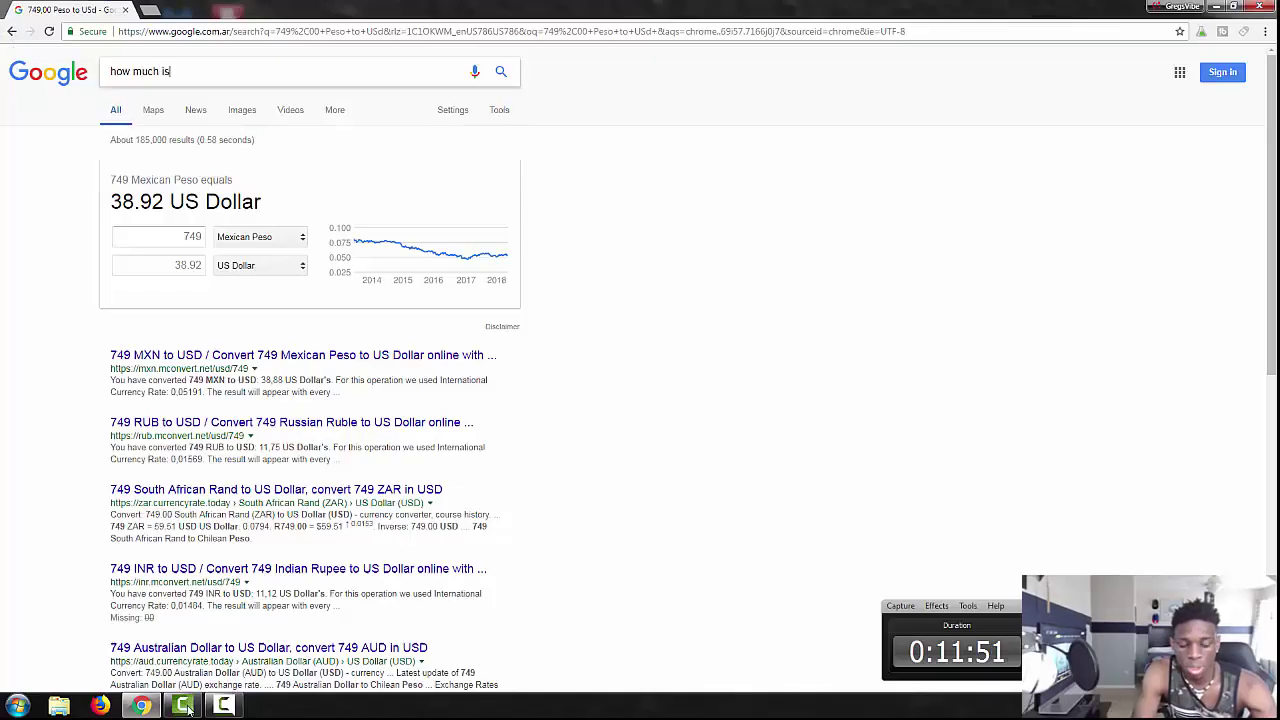
text( 749,)
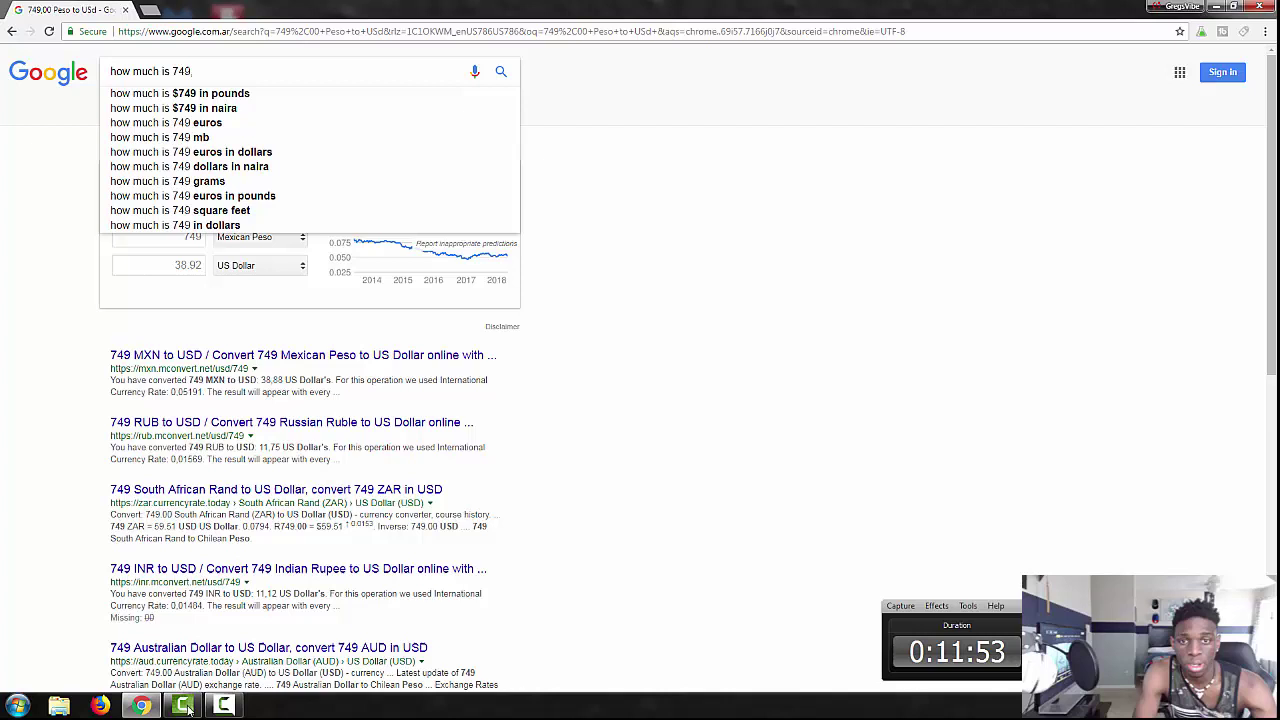
text(00 ar)
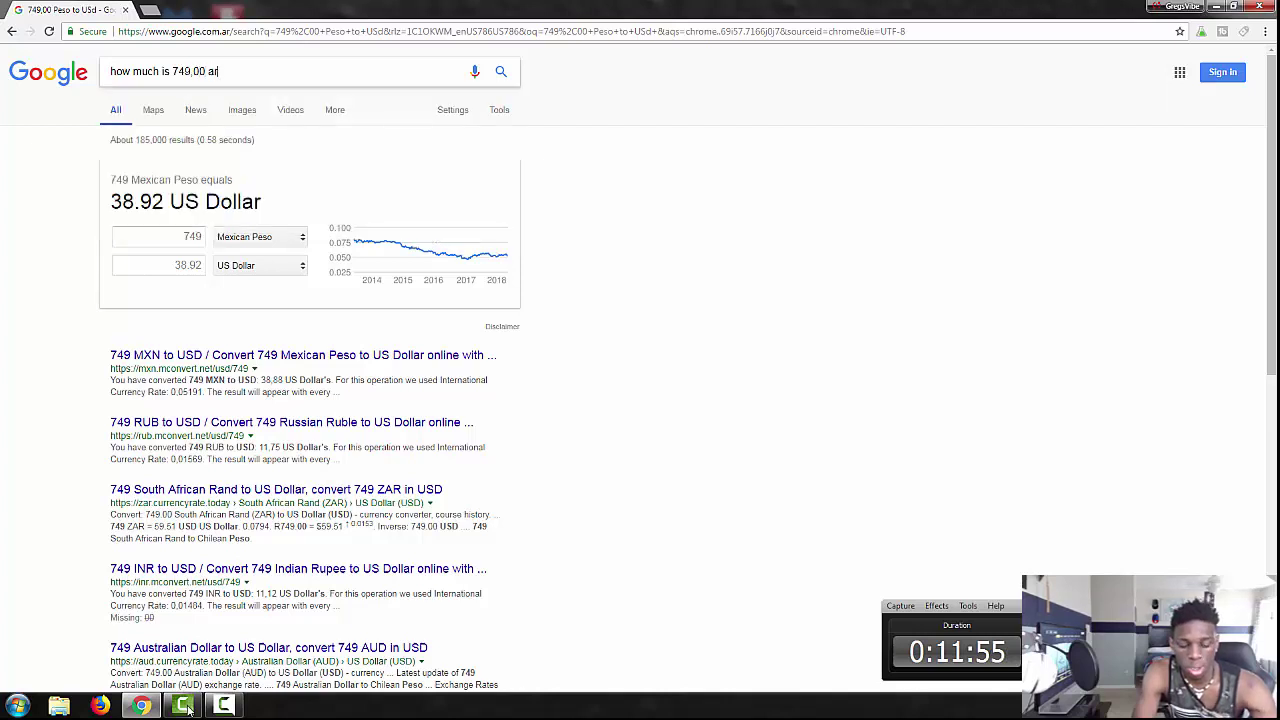
text(gentina money to usd)
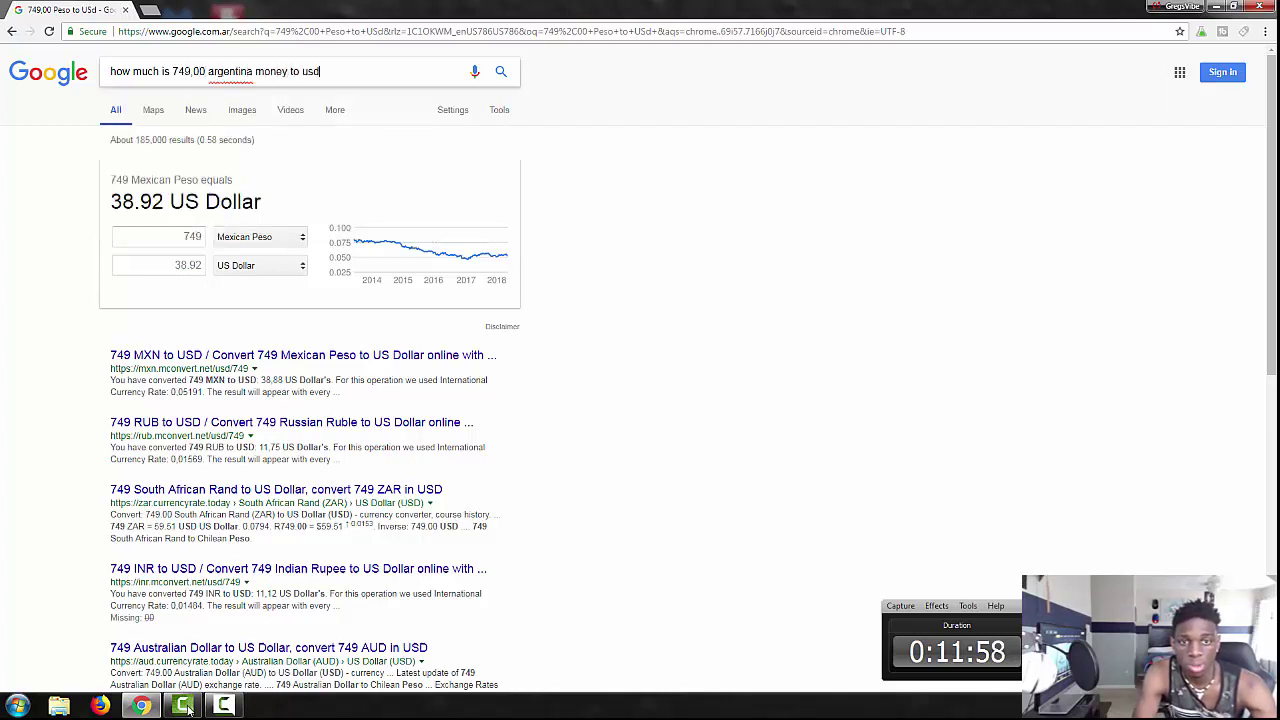
key(Return)
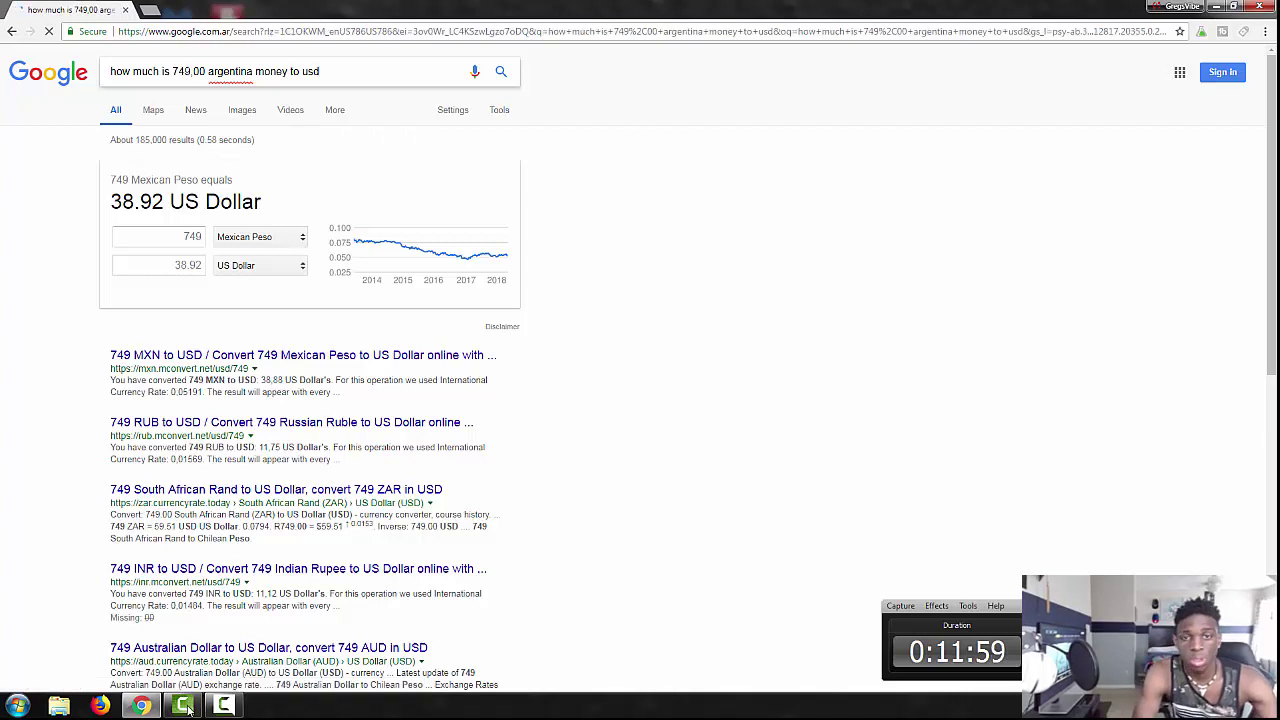